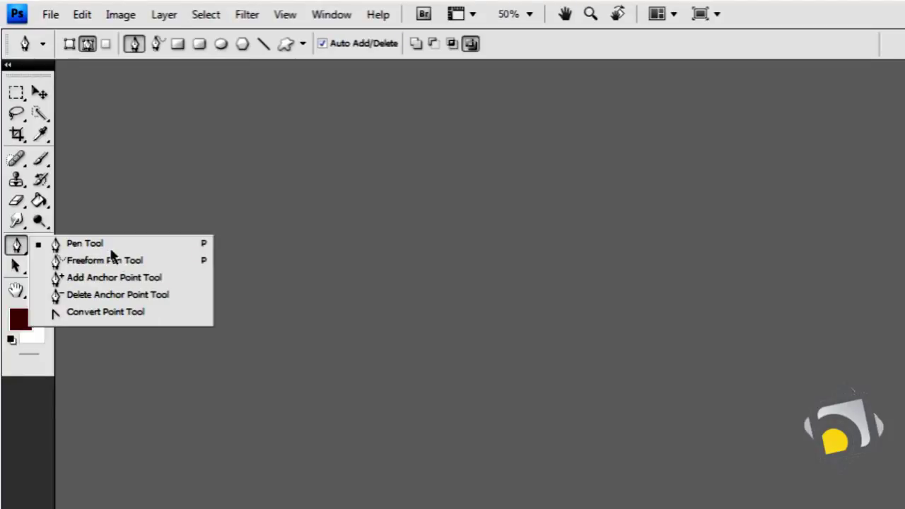
Choose the Pen tool and create a new white RGB document 633 by 786 pixels at 72 pixels/inch
{"action": "left_click", "coordinate": [85, 247]}
{"action": "left_click", "coordinate": [50, 14]}
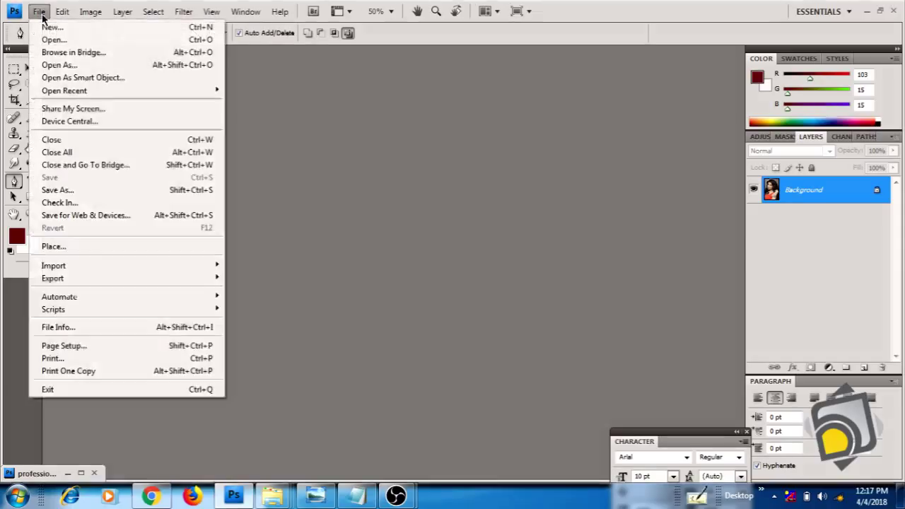
{"action": "left_click", "coordinate": [49, 26]}
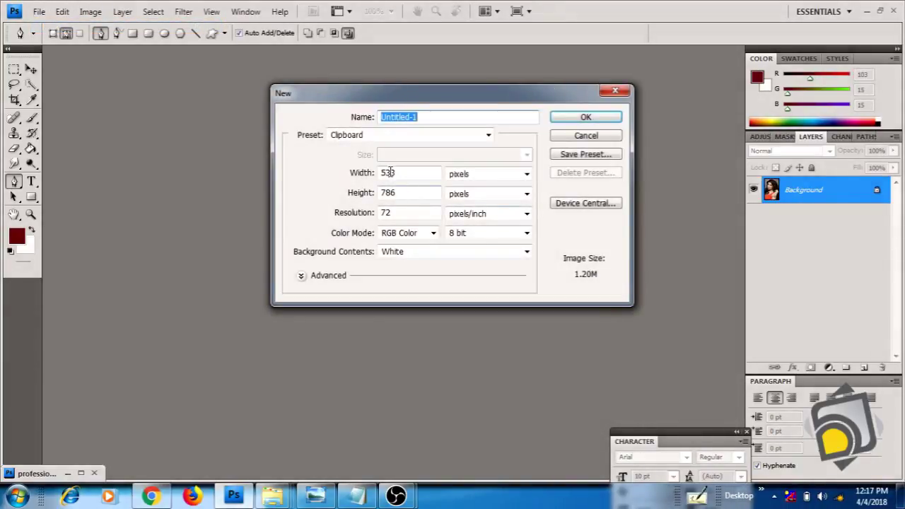
{"action": "left_click_drag", "start_coordinate": [387, 173], "coordinate": [377, 177]}
{"action": "type", "text": "6"}
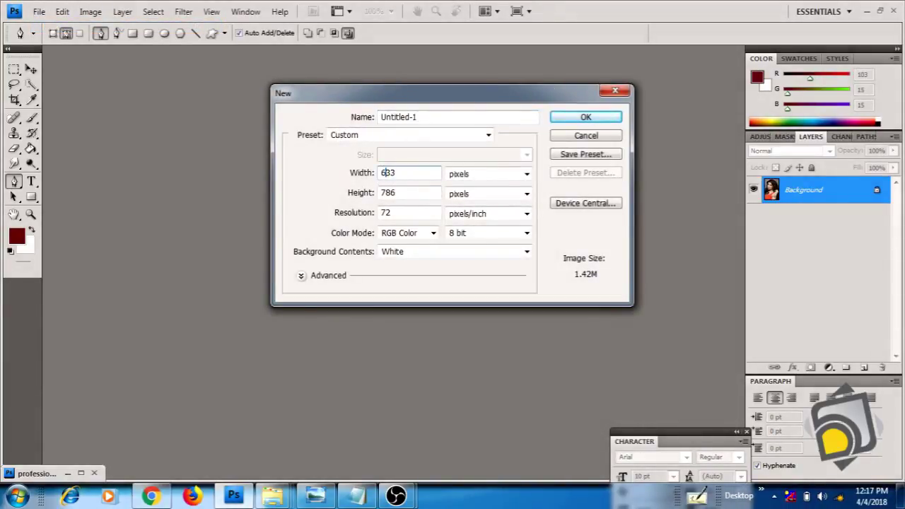
{"action": "left_click", "coordinate": [586, 117]}
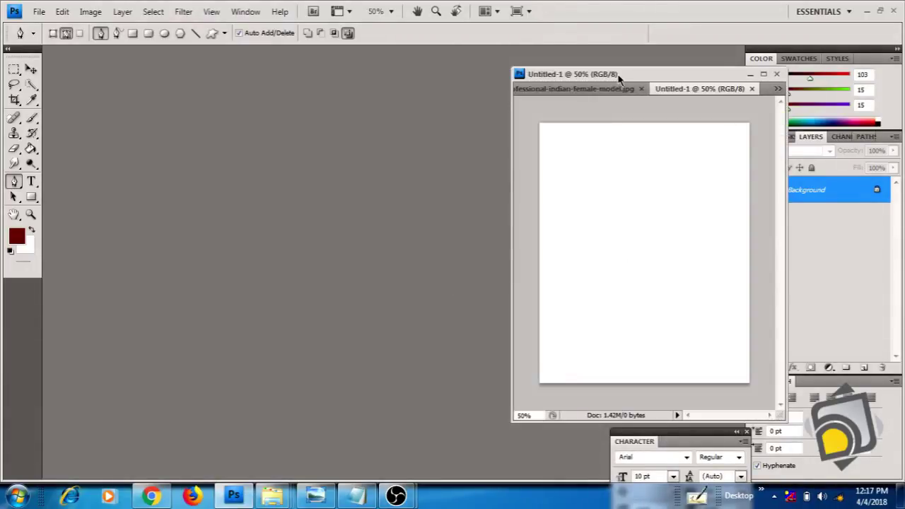
Move the new document's window to the middle of the workspace, view it at 100% and enlarge the window
{"action": "left_click_drag", "start_coordinate": [614, 76], "coordinate": [390, 88]}
{"action": "key", "text": "ctrl+1"}
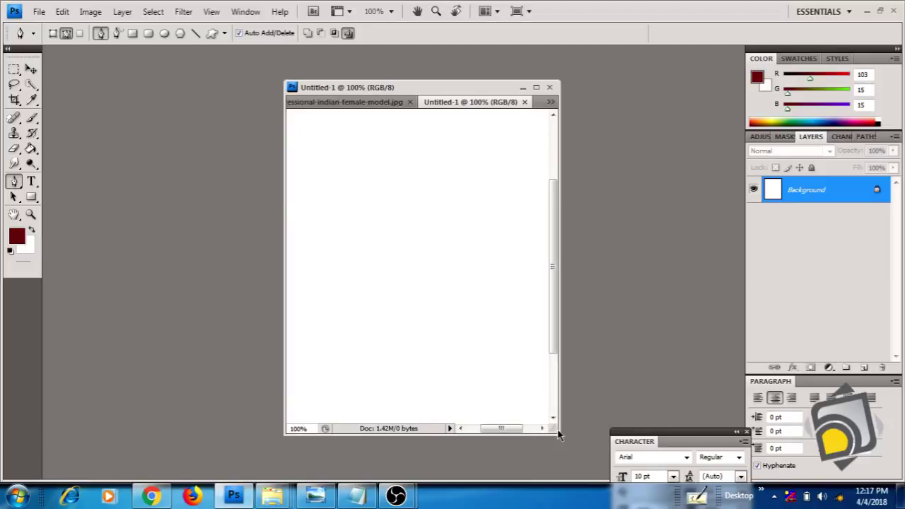
{"action": "left_click_drag", "start_coordinate": [558, 436], "coordinate": [596, 443]}
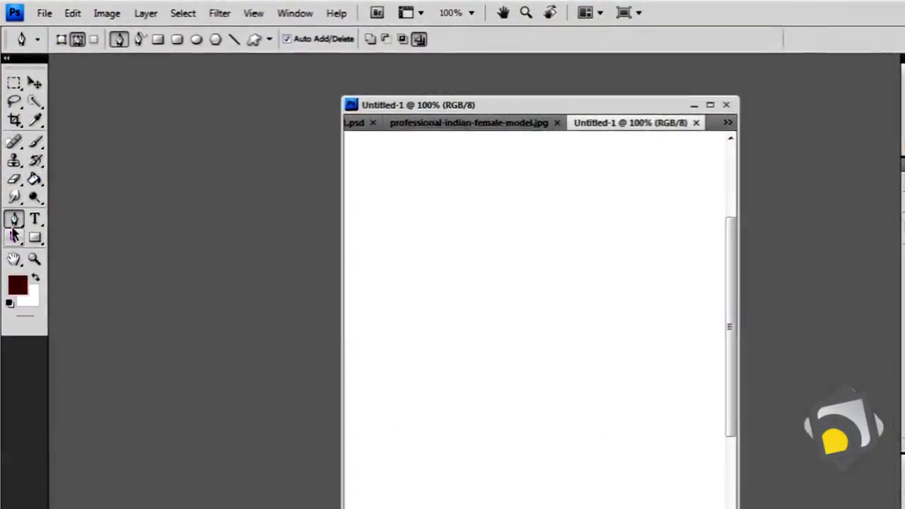
Draw a filled dark red triangle with three Pen tool points in Shape Layers mode
{"action": "right_click", "coordinate": [26, 212]}
{"action": "left_click", "coordinate": [65, 242]}
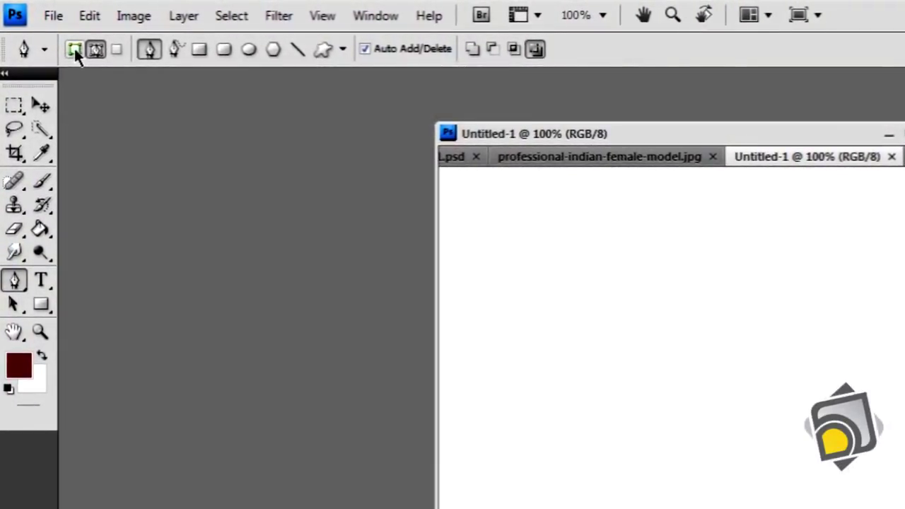
{"action": "left_click", "coordinate": [73, 46]}
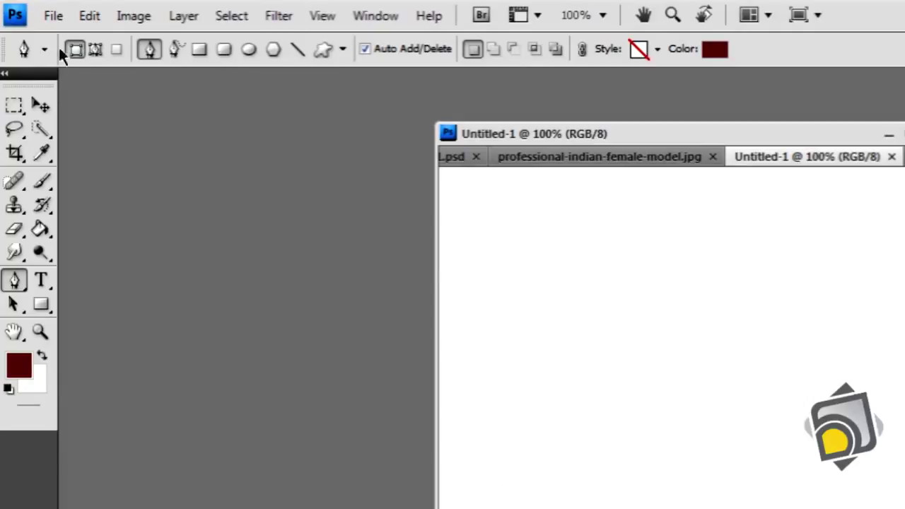
{"action": "left_click", "coordinate": [95, 49]}
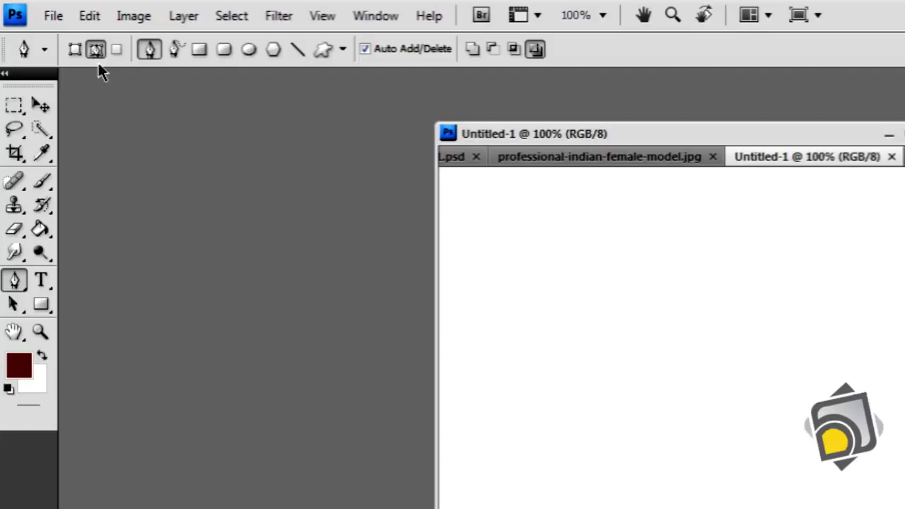
{"action": "left_click", "coordinate": [75, 48]}
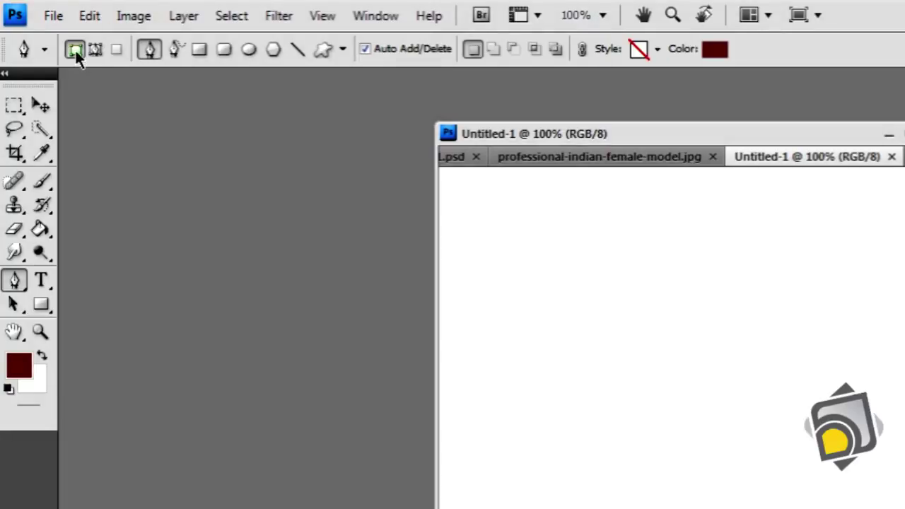
{"action": "left_click", "coordinate": [574, 417]}
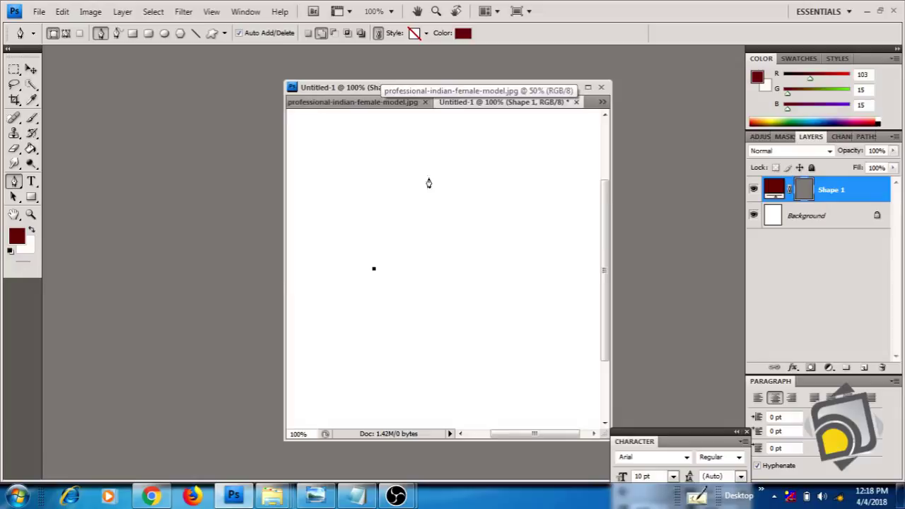
{"action": "left_click", "coordinate": [442, 163]}
{"action": "left_click", "coordinate": [514, 236]}
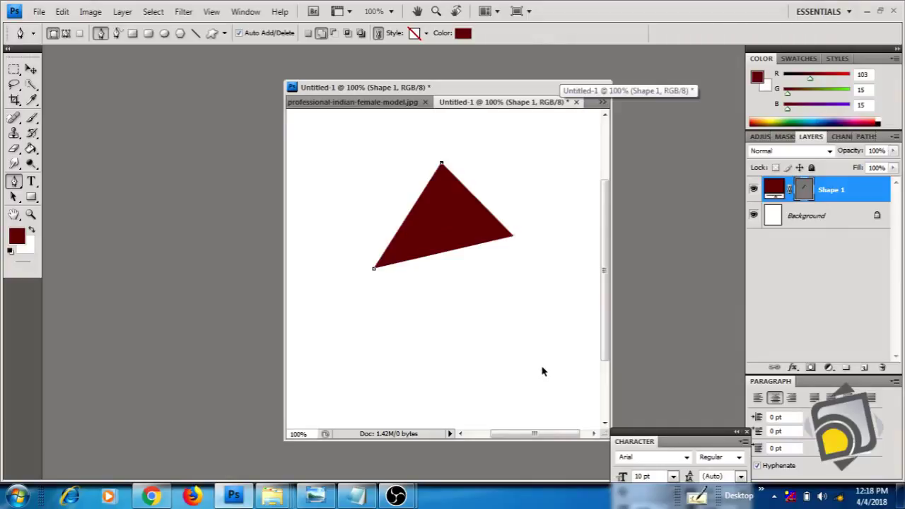
Undo the triangle point by point until its shape layer is removed
{"action": "key", "text": "ctrl+alt+z"}
{"action": "key", "text": "ctrl+alt+z"}
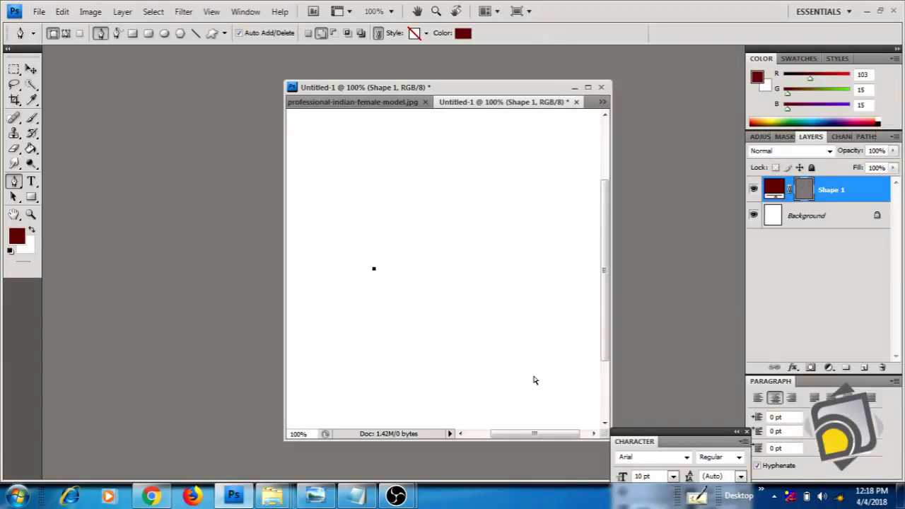
{"action": "key", "text": "ctrl+alt+z"}
Draw a closed eight-point polygon path around the middle of the canvas with the Pen tool in Paths mode
{"action": "left_click", "coordinate": [66, 35]}
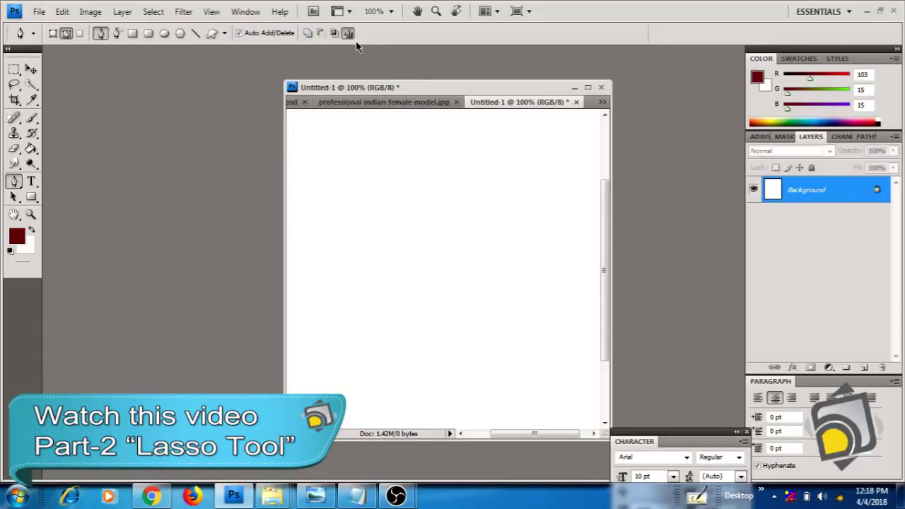
{"action": "right_click", "coordinate": [14, 182]}
{"action": "left_click", "coordinate": [57, 179]}
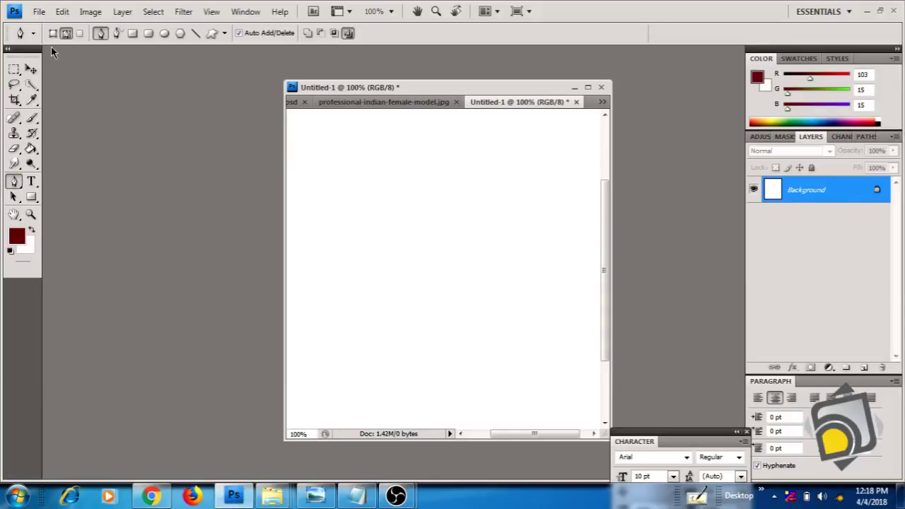
{"action": "left_click", "coordinate": [352, 229]}
{"action": "left_click", "coordinate": [435, 144]}
{"action": "left_click", "coordinate": [492, 173]}
{"action": "left_click", "coordinate": [546, 285]}
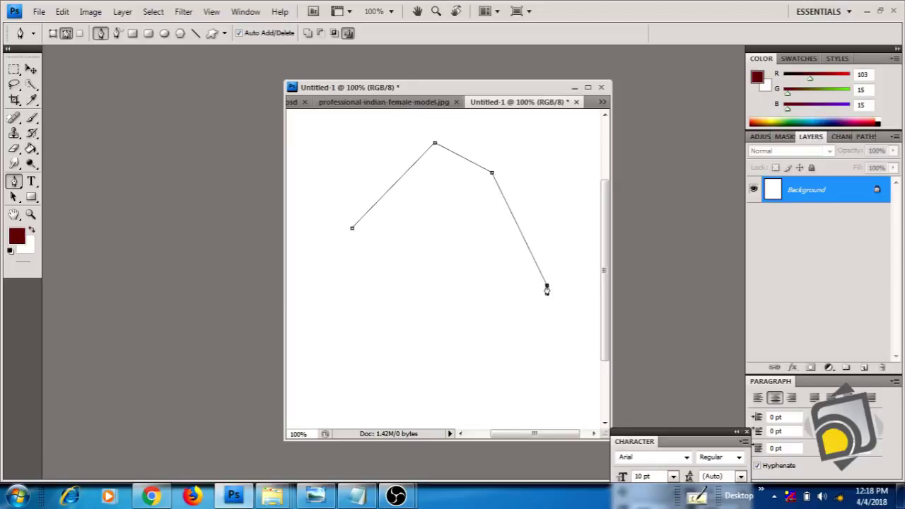
{"action": "left_click", "coordinate": [504, 348]}
{"action": "left_click", "coordinate": [442, 360]}
{"action": "left_click", "coordinate": [389, 331]}
{"action": "left_click", "coordinate": [359, 271]}
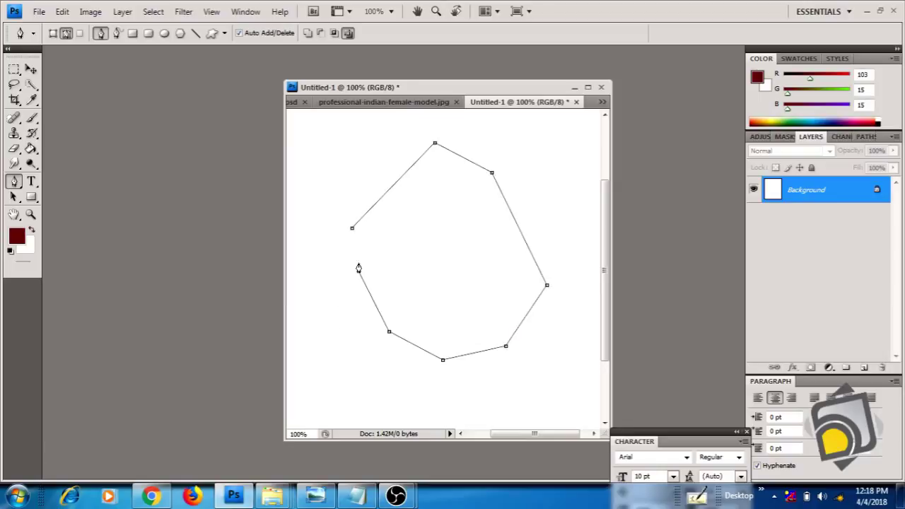
{"action": "left_click", "coordinate": [352, 229]}
Add an open path of straight and curved segments to the work path, overlapping the upper part of the polygon
{"action": "left_click", "coordinate": [873, 137]}
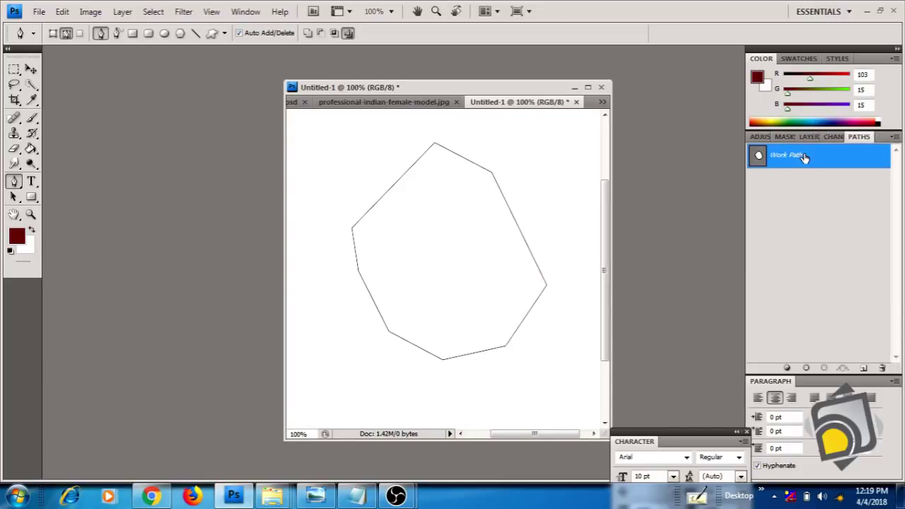
{"action": "left_click", "coordinate": [354, 151]}
{"action": "left_click", "coordinate": [427, 234]}
{"action": "left_click", "coordinate": [510, 172]}
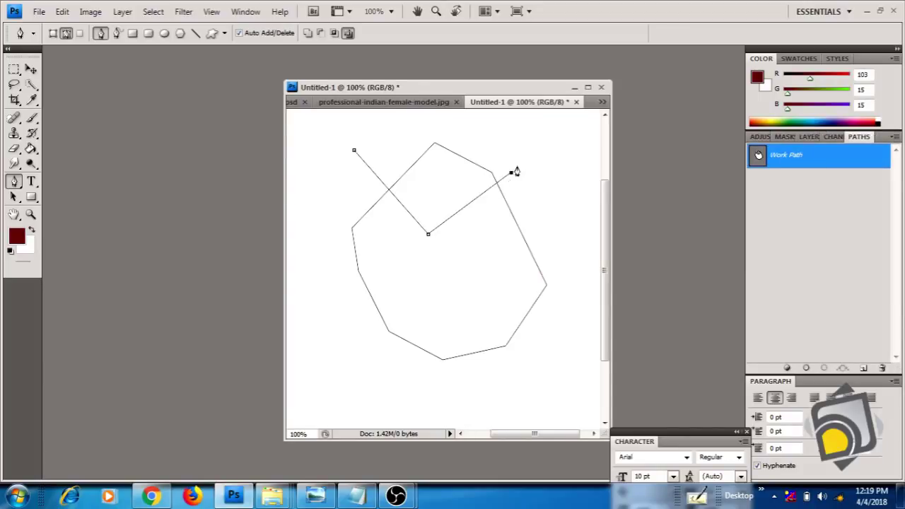
{"action": "left_click", "coordinate": [390, 137]}
{"action": "left_click", "coordinate": [386, 154]}
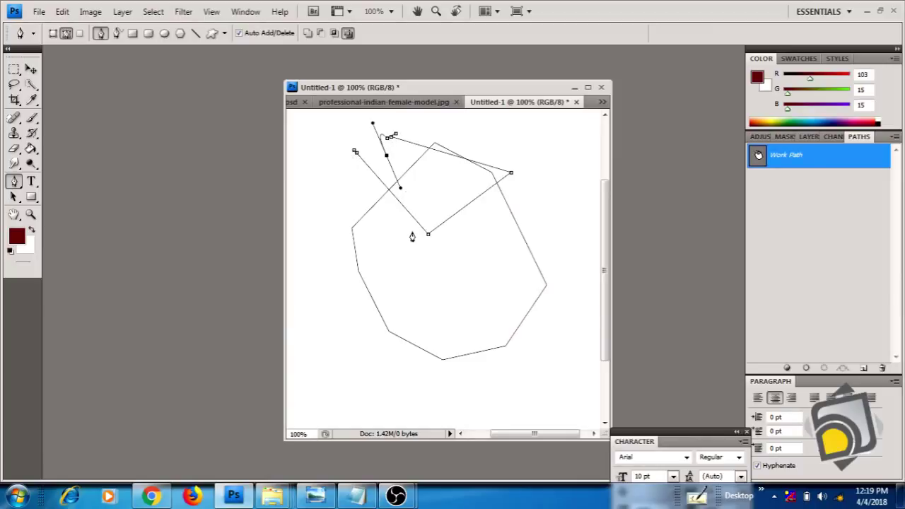
{"action": "left_click", "coordinate": [416, 242]}
{"action": "left_click_drag", "start_coordinate": [465, 228], "coordinate": [474, 221]}
{"action": "left_click", "coordinate": [531, 181]}
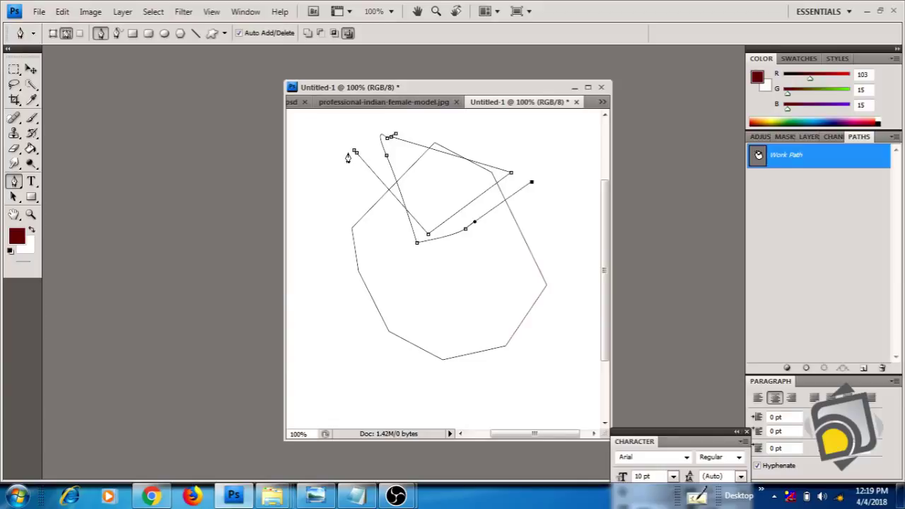
Convert the work path into a selection and deselect it
{"action": "key", "text": "ctrl+Return"}
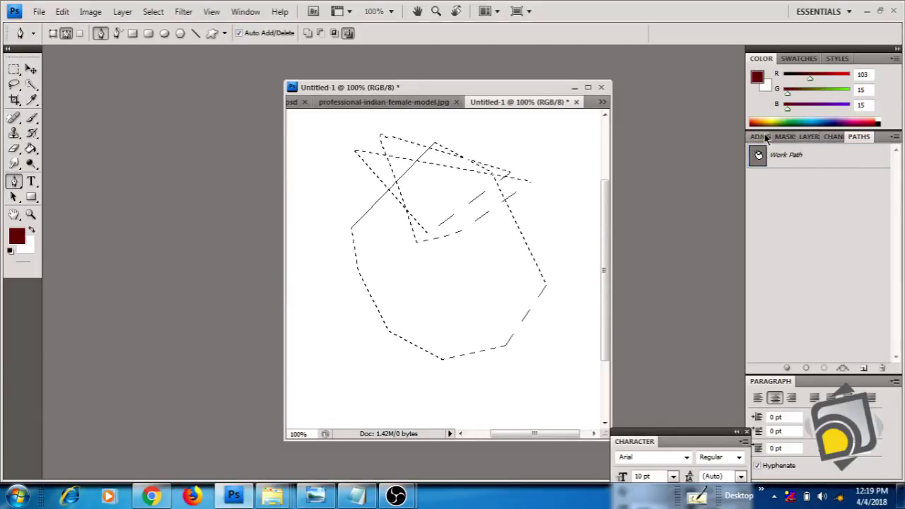
{"action": "left_click", "coordinate": [805, 137]}
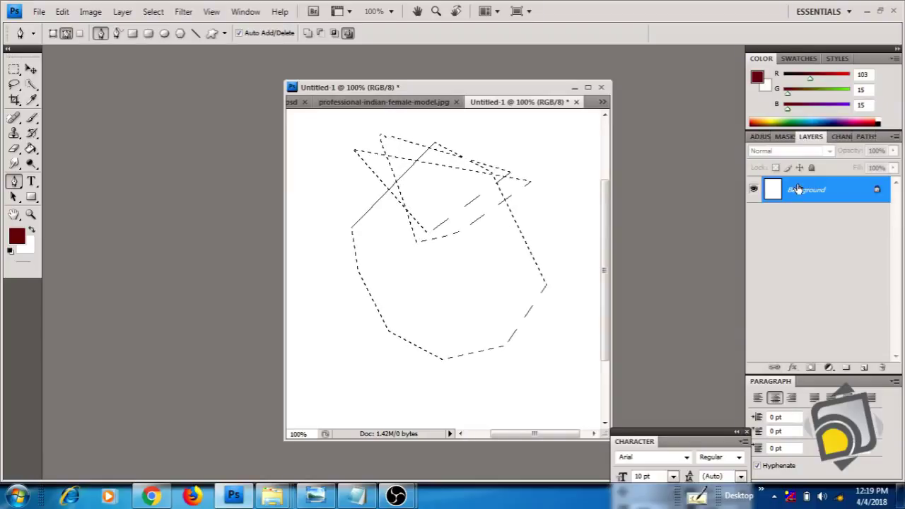
{"action": "key", "text": "ctrl+d"}
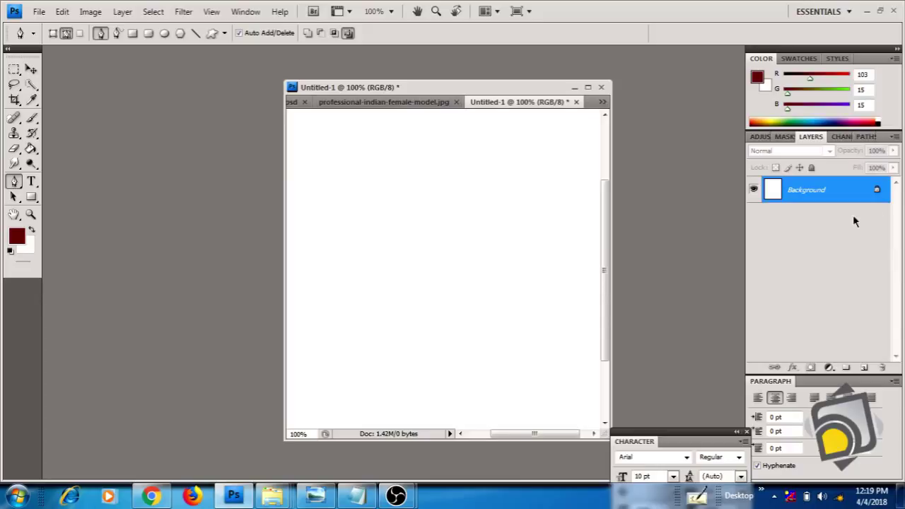
Select the work path and save it under the name Path 1
{"action": "left_click", "coordinate": [862, 138]}
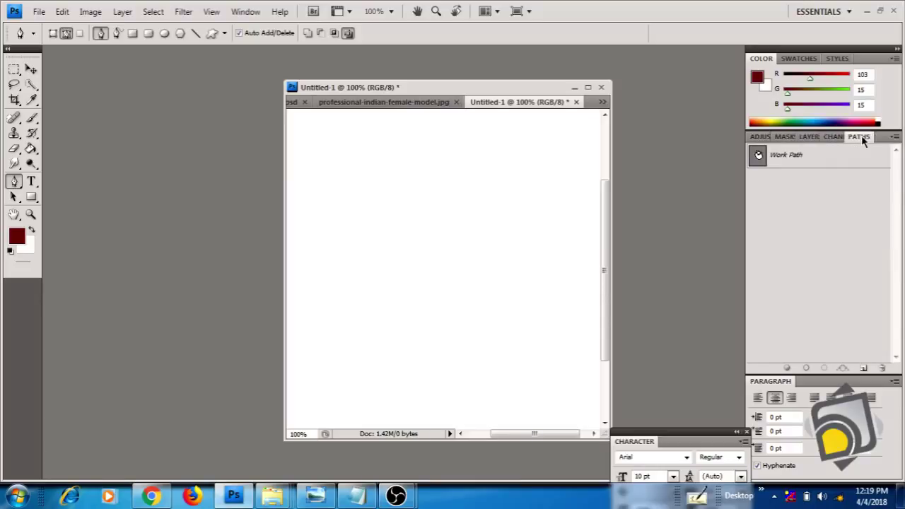
{"action": "right_click", "coordinate": [784, 159]}
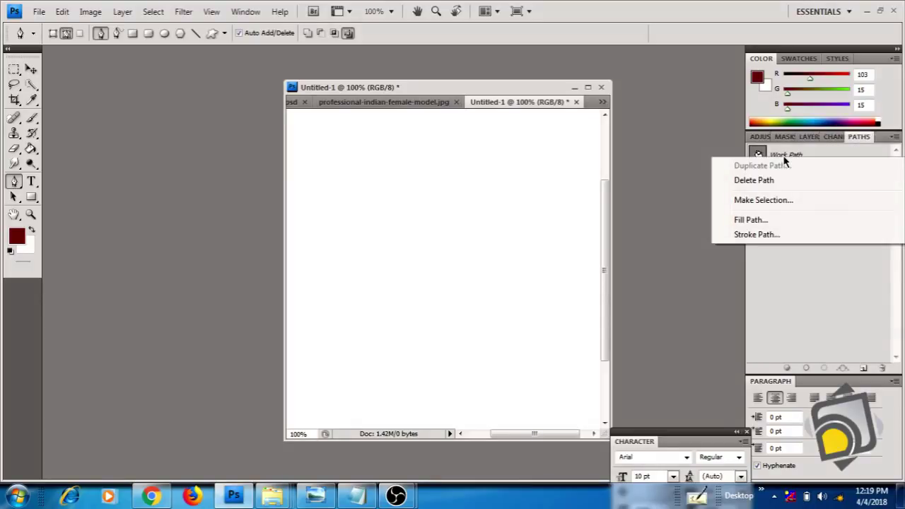
{"action": "left_click", "coordinate": [783, 159]}
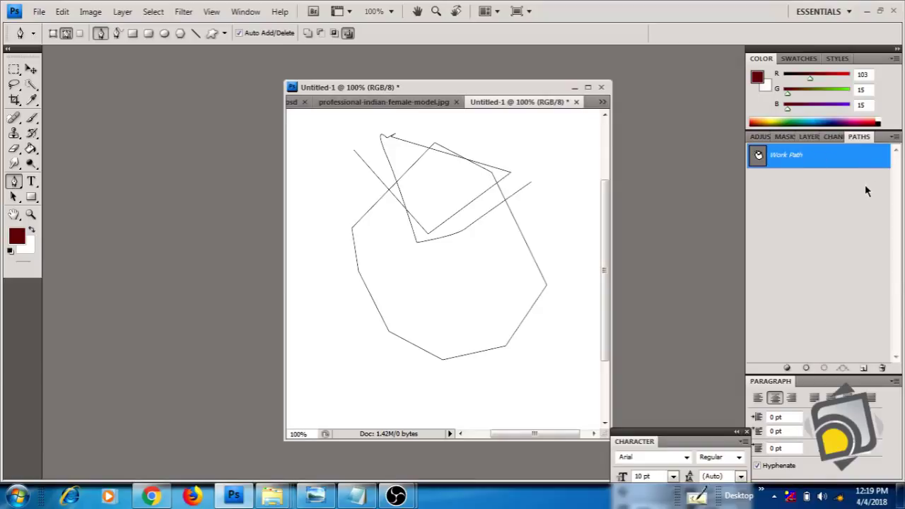
{"action": "left_click", "coordinate": [893, 137]}
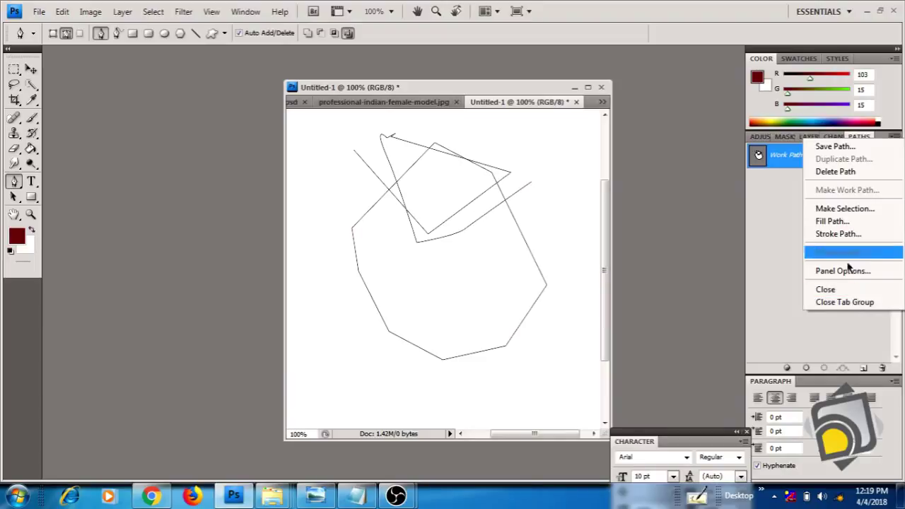
{"action": "left_click", "coordinate": [828, 145]}
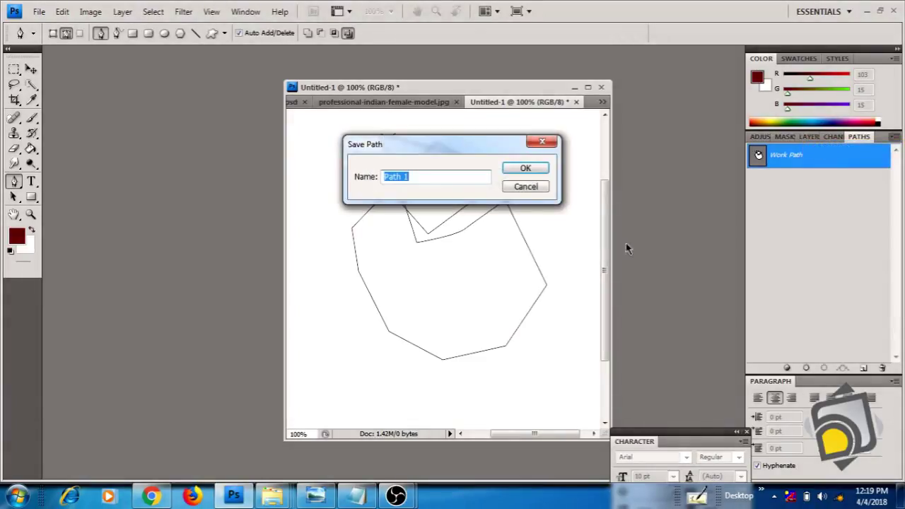
{"action": "left_click", "coordinate": [515, 174]}
Draw a closed four-sided path in Path 1, overlapping the polygon's lower edge
{"action": "left_click", "coordinate": [434, 331]}
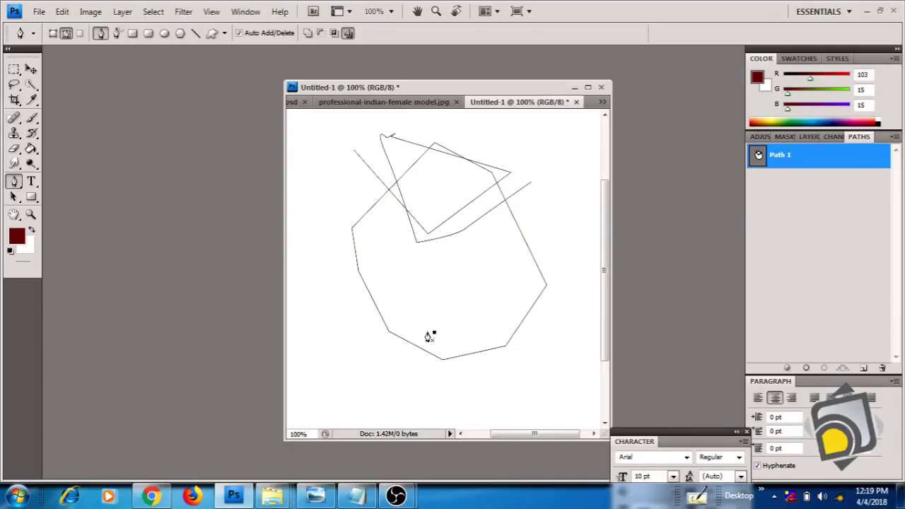
{"action": "left_click", "coordinate": [497, 277]}
{"action": "left_click", "coordinate": [542, 353]}
{"action": "left_click", "coordinate": [510, 416]}
{"action": "left_click", "coordinate": [434, 331]}
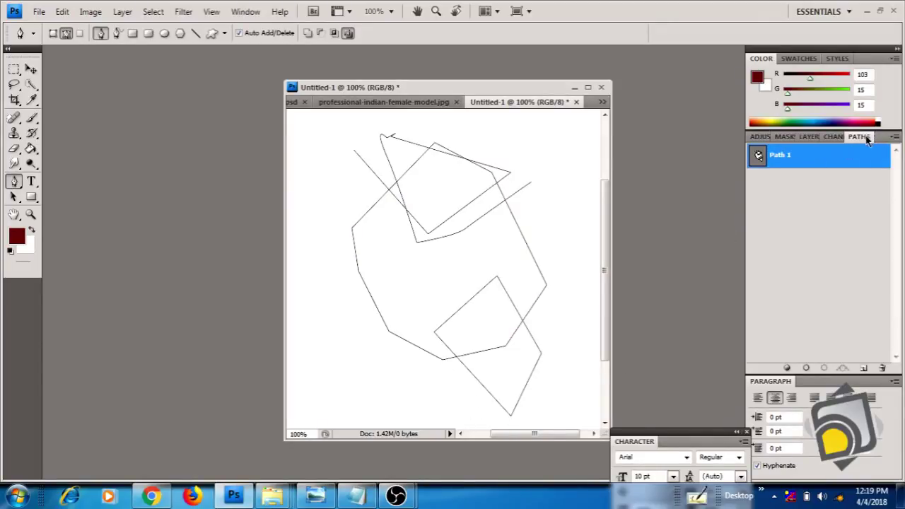
Create a new path named Path 2
{"action": "left_click", "coordinate": [894, 137]}
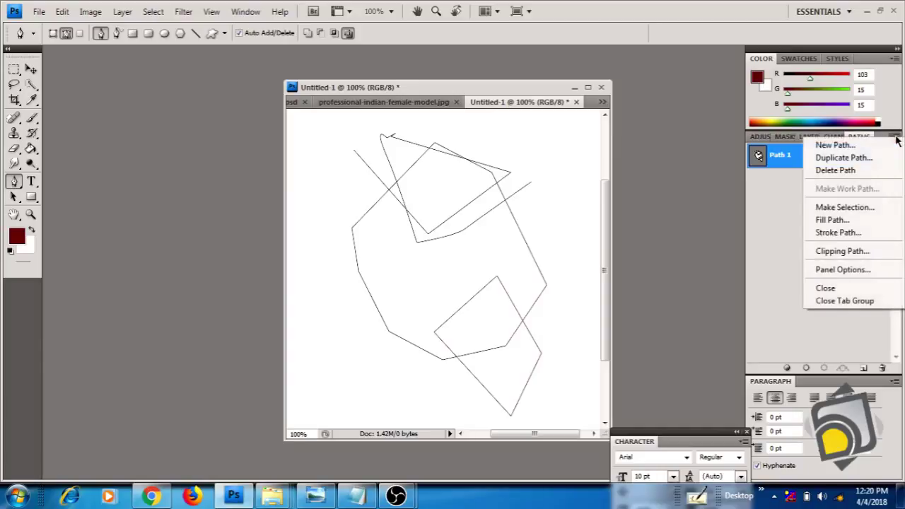
{"action": "left_click", "coordinate": [834, 145]}
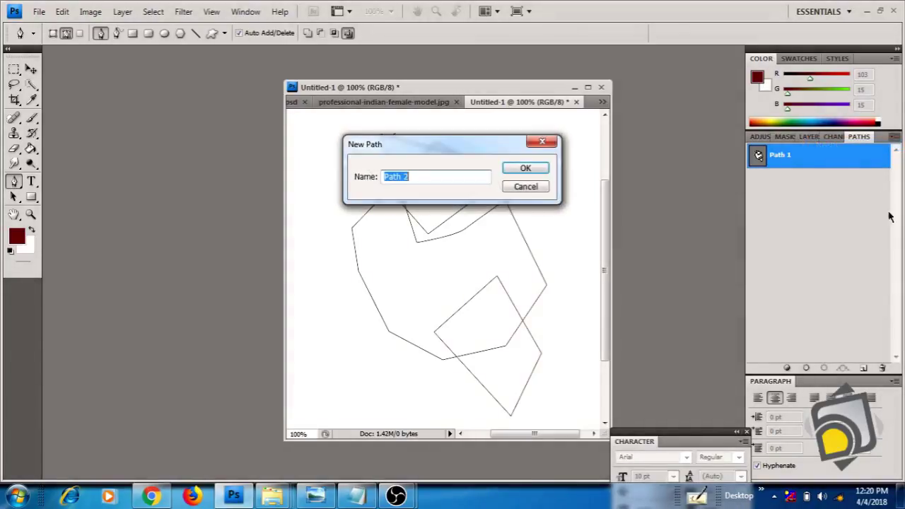
{"action": "left_click", "coordinate": [526, 171]}
Draw a closed four-sided path in Path 2 near the middle of the canvas, and reselect Path 1
{"action": "left_click", "coordinate": [442, 169]}
{"action": "left_click", "coordinate": [442, 258]}
{"action": "left_click", "coordinate": [526, 267]}
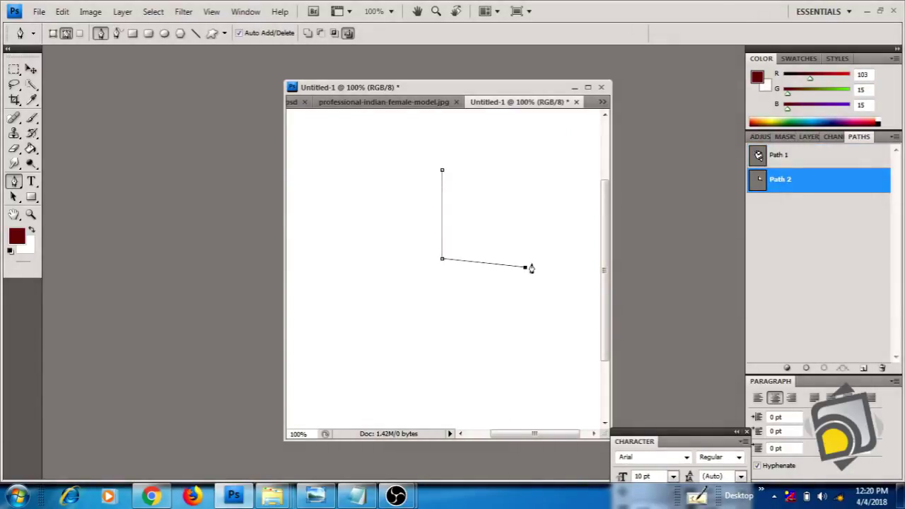
{"action": "left_click", "coordinate": [512, 182]}
{"action": "left_click", "coordinate": [443, 170]}
{"action": "left_click", "coordinate": [824, 162]}
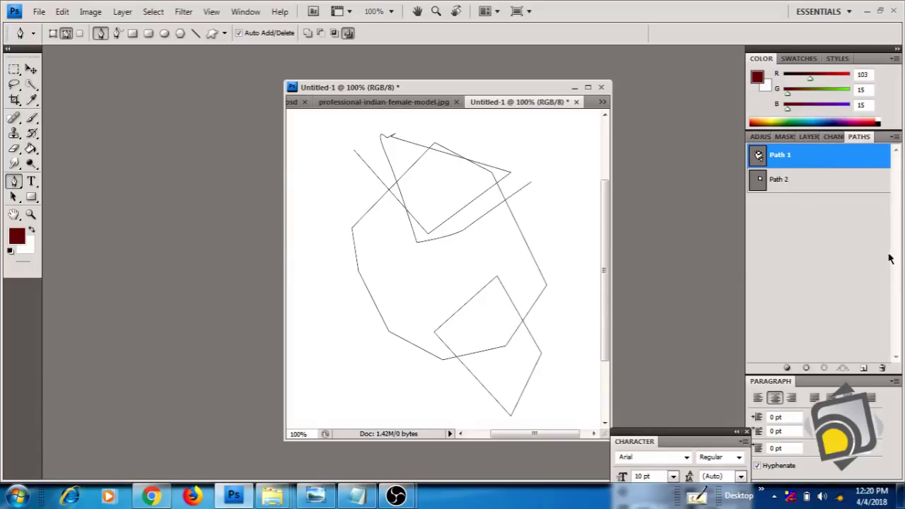
Display Path 2, convert it into a selection and deselect it
{"action": "left_click", "coordinate": [818, 184]}
{"action": "left_click", "coordinate": [814, 138]}
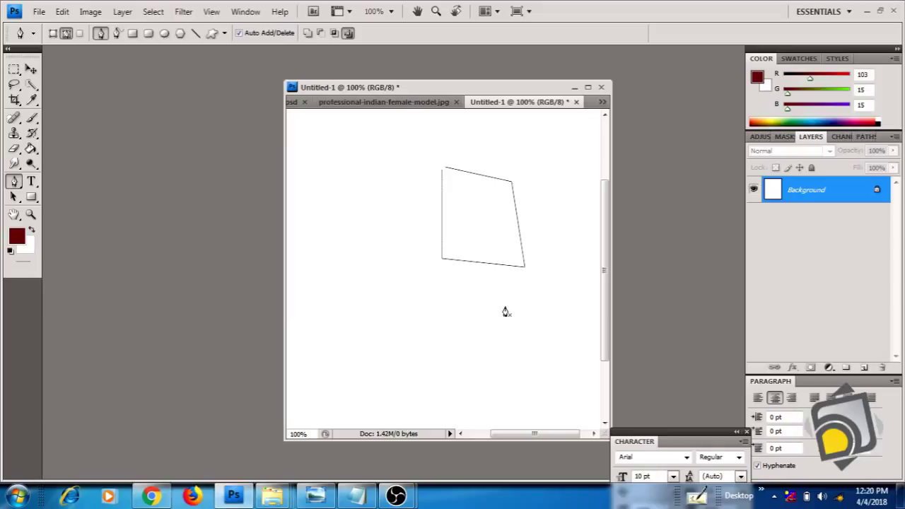
{"action": "key", "text": "ctrl+Return"}
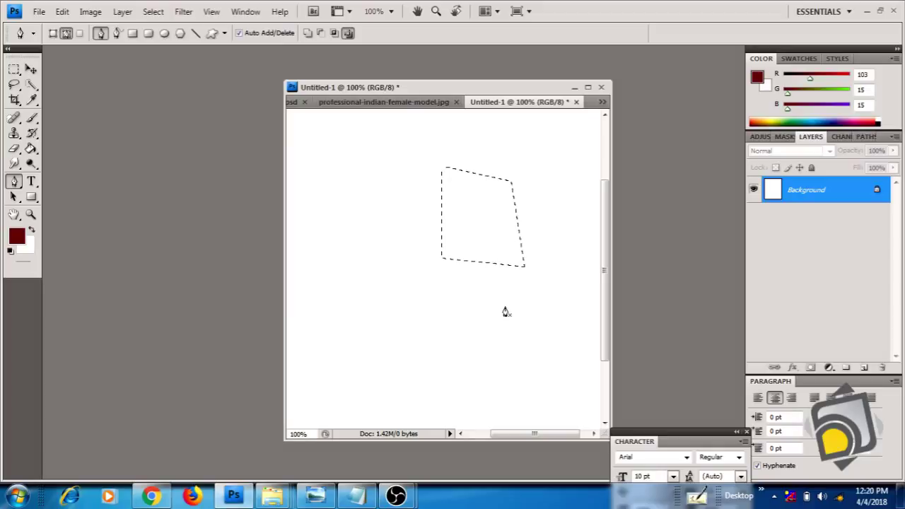
{"action": "key", "text": "ctrl+d"}
Draw a five-sided path around the middle of the canvas with the Pen tool, ending at its starting point
{"action": "left_click", "coordinate": [378, 254]}
{"action": "left_click", "coordinate": [433, 162]}
{"action": "left_click", "coordinate": [510, 200]}
{"action": "left_click", "coordinate": [529, 289]}
{"action": "left_click", "coordinate": [464, 330]}
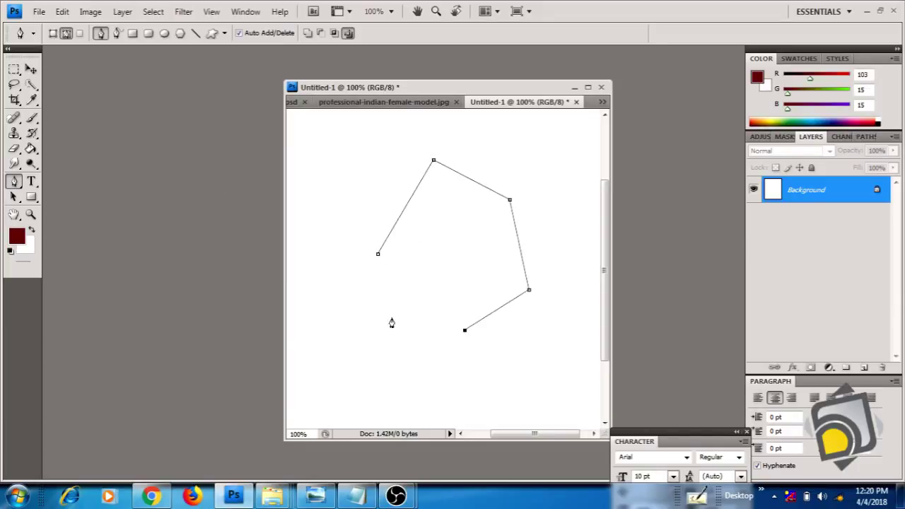
{"action": "left_click", "coordinate": [378, 255]}
Draw several freehand curves beside and across the five-sided path with the Freeform Pen tool
{"action": "left_click", "coordinate": [14, 181]}
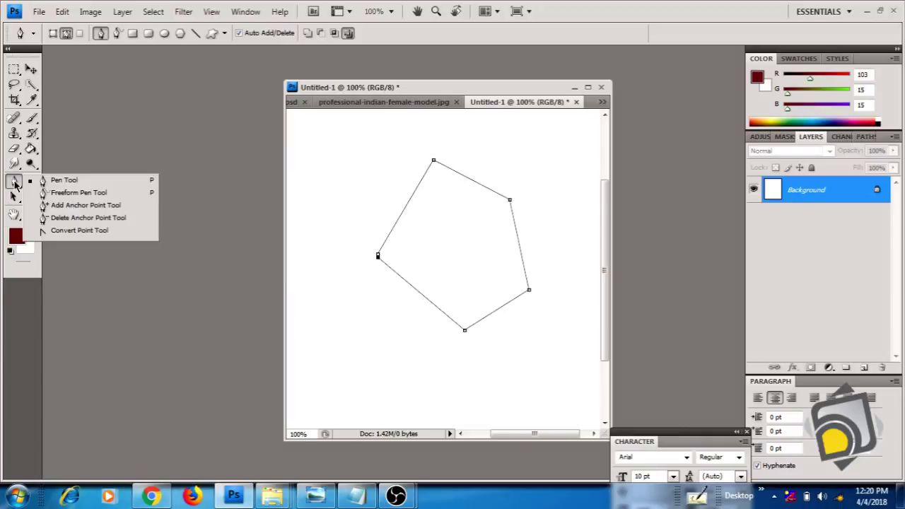
{"action": "left_click", "coordinate": [80, 193]}
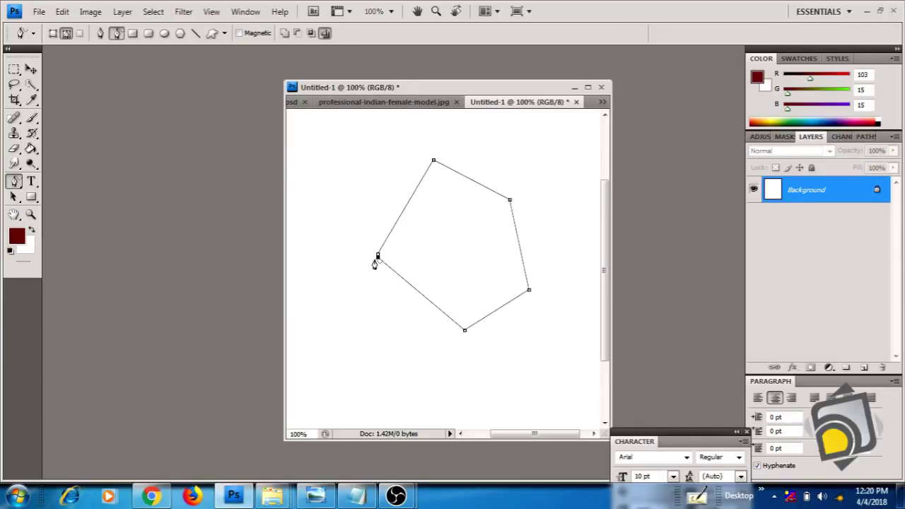
{"action": "left_click_drag", "start_coordinate": [374, 262], "coordinate": [388, 298]}
{"action": "left_click_drag", "start_coordinate": [333, 322], "coordinate": [453, 398]}
{"action": "mouse_move", "coordinate": [331, 171]}
{"action": "left_mouse_down"}
{"action": "mouse_move", "coordinate": [364, 205]}
{"action": "mouse_move", "coordinate": [388, 299]}
{"action": "left_mouse_up"}
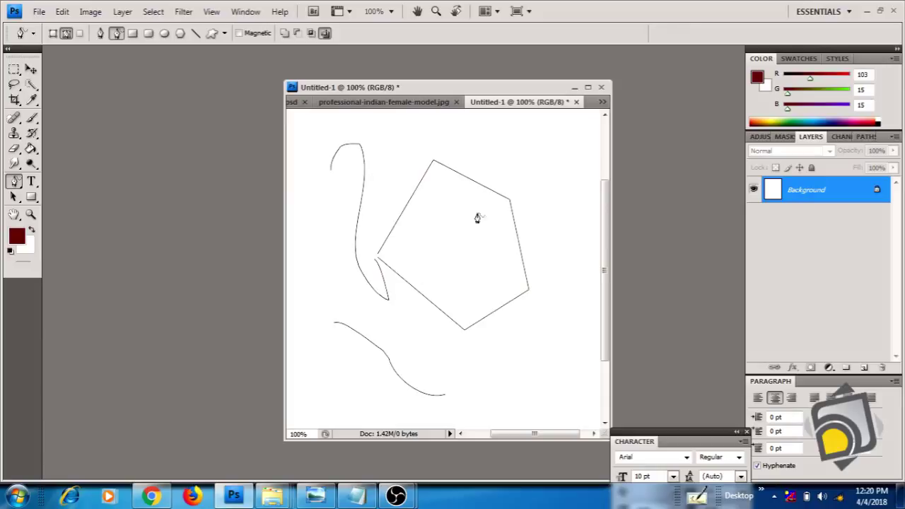
{"action": "mouse_move", "coordinate": [474, 145]}
{"action": "left_mouse_down"}
{"action": "mouse_move", "coordinate": [508, 166]}
{"action": "mouse_move", "coordinate": [552, 231]}
{"action": "mouse_move", "coordinate": [564, 320]}
{"action": "mouse_move", "coordinate": [520, 344]}
{"action": "mouse_move", "coordinate": [414, 257]}
{"action": "mouse_move", "coordinate": [419, 216]}
{"action": "left_mouse_up"}
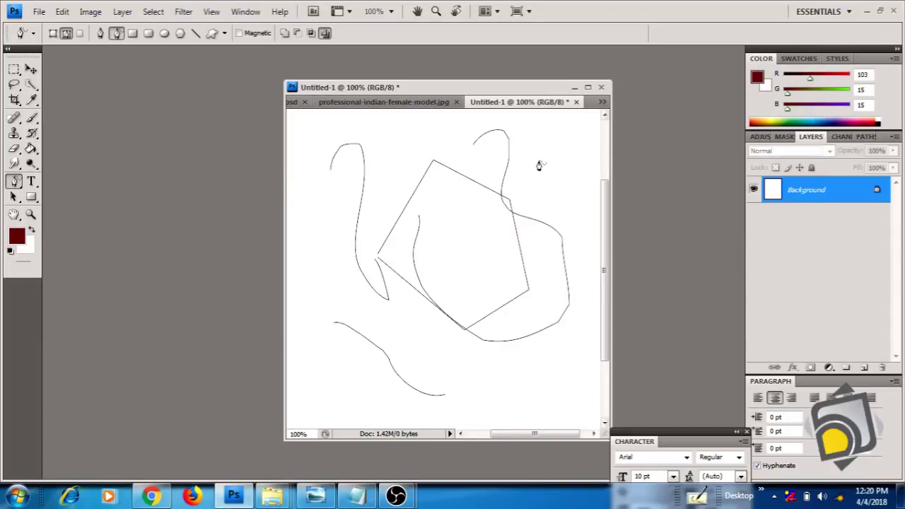
{"action": "mouse_move", "coordinate": [545, 148]}
{"action": "left_mouse_down"}
{"action": "mouse_move", "coordinate": [530, 389]}
{"action": "mouse_move", "coordinate": [388, 248]}
{"action": "mouse_move", "coordinate": [449, 150]}
{"action": "mouse_move", "coordinate": [545, 149]}
{"action": "left_mouse_up"}
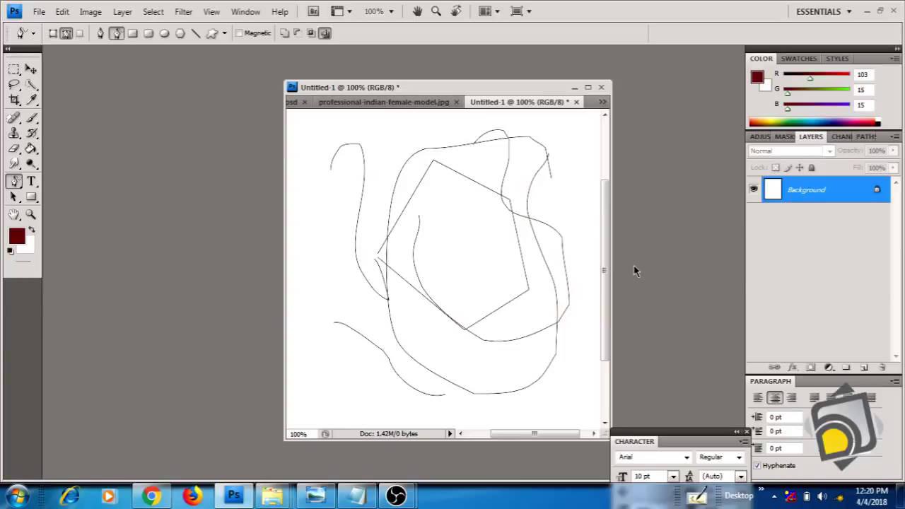
Undo all the freeform curves and the closing segment of the five-sided path
{"action": "key", "text": "ctrl+alt+z"}
{"action": "key", "text": "ctrl+alt+z"}
{"action": "key", "text": "ctrl+alt+z"}
{"action": "key", "text": "ctrl+alt+z"}
{"action": "key", "text": "ctrl+alt+z"}
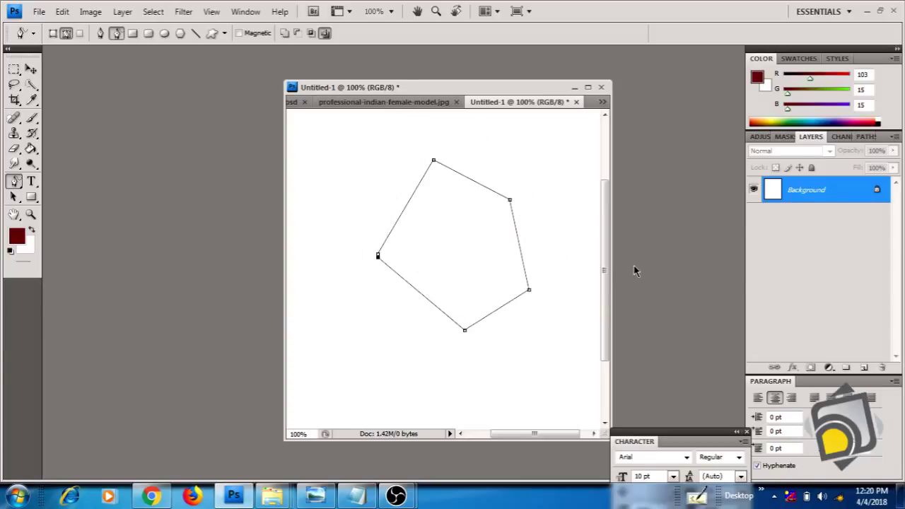
{"action": "key", "text": "ctrl+alt+z"}
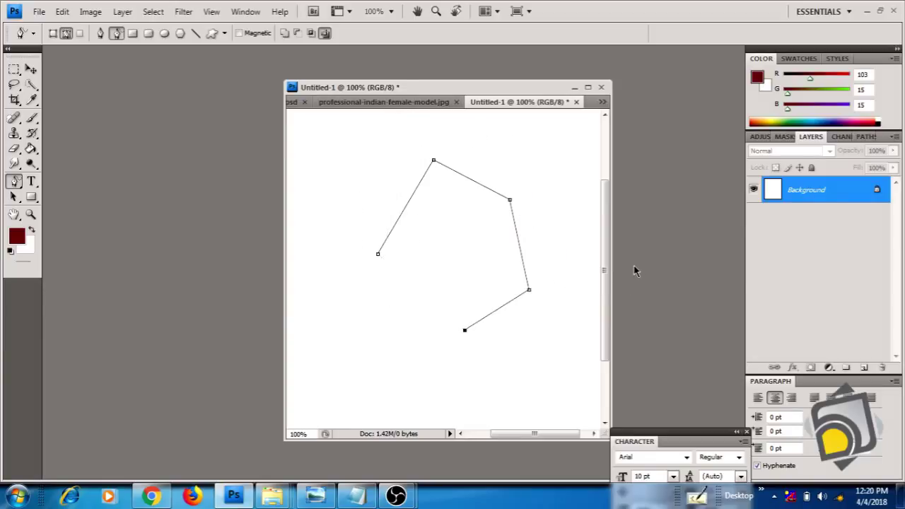
Add an anchor point near the middle of each of the open path's four segments with the Add Anchor Point tool
{"action": "left_click", "coordinate": [20, 184]}
{"action": "right_click", "coordinate": [14, 180]}
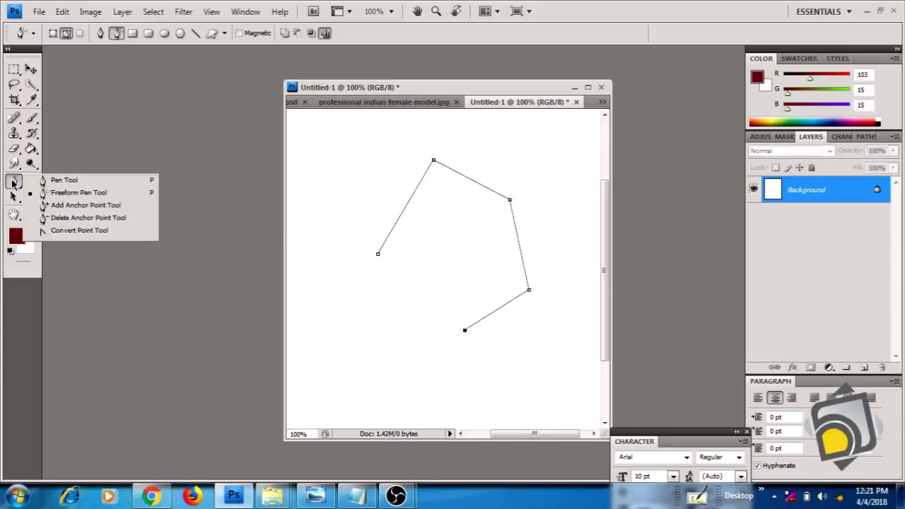
{"action": "left_click", "coordinate": [77, 205]}
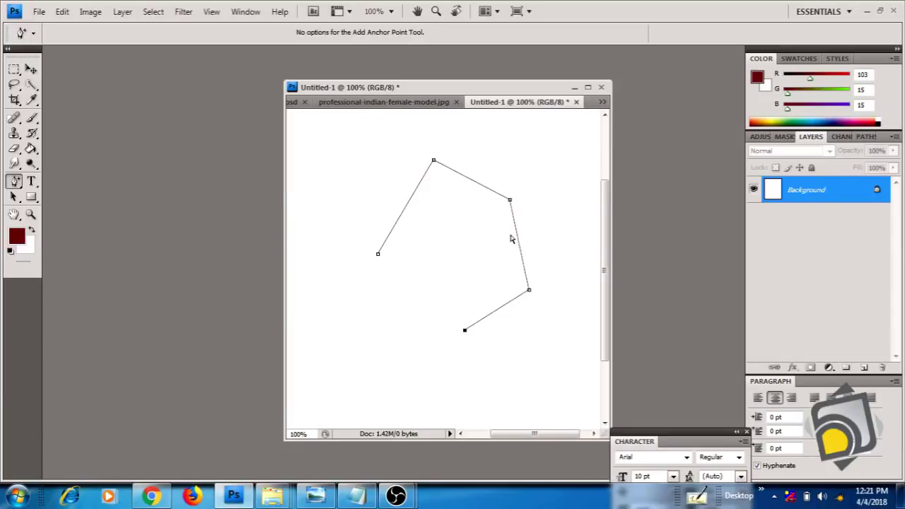
{"action": "left_click", "coordinate": [409, 201]}
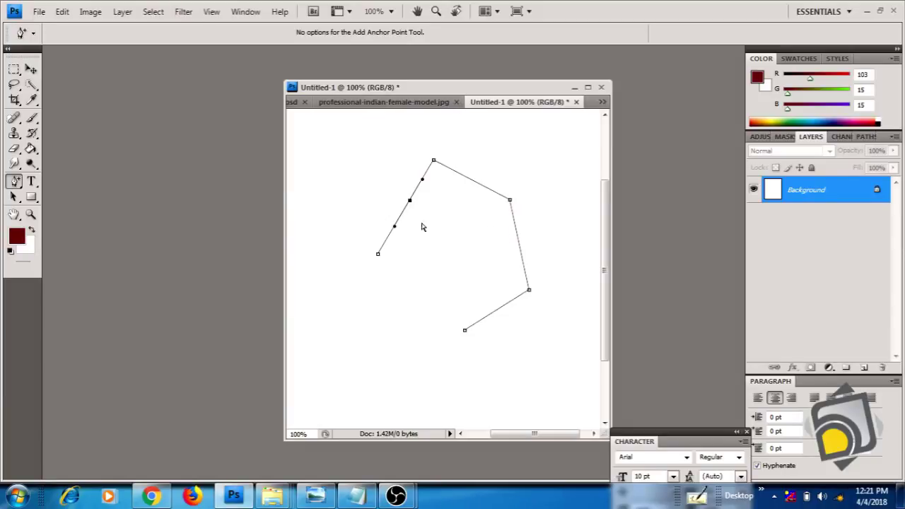
{"action": "left_click", "coordinate": [478, 185]}
{"action": "left_click", "coordinate": [520, 249]}
{"action": "left_click", "coordinate": [505, 305]}
Move the four added anchor points off their segments, alternating inward and outward, to bend the straight segments into curves
{"action": "left_click_drag", "start_coordinate": [409, 200], "coordinate": [445, 236]}
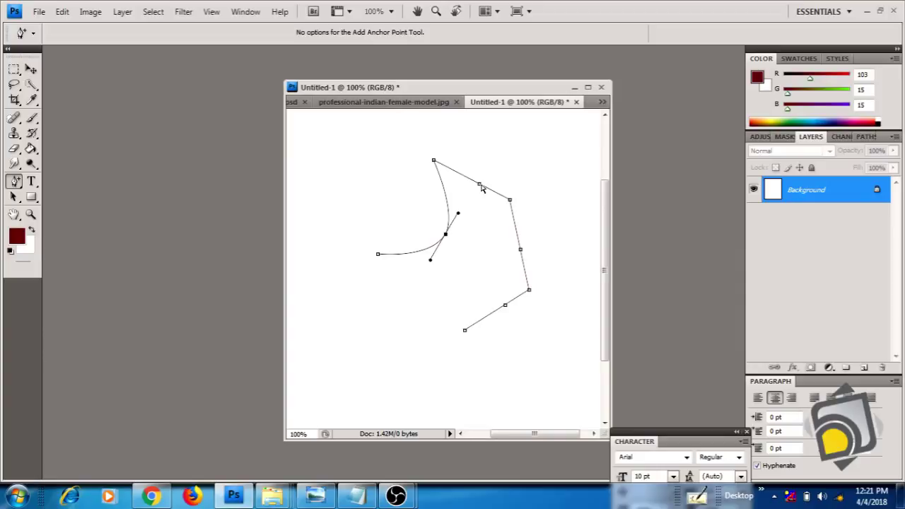
{"action": "left_click_drag", "start_coordinate": [480, 185], "coordinate": [529, 144]}
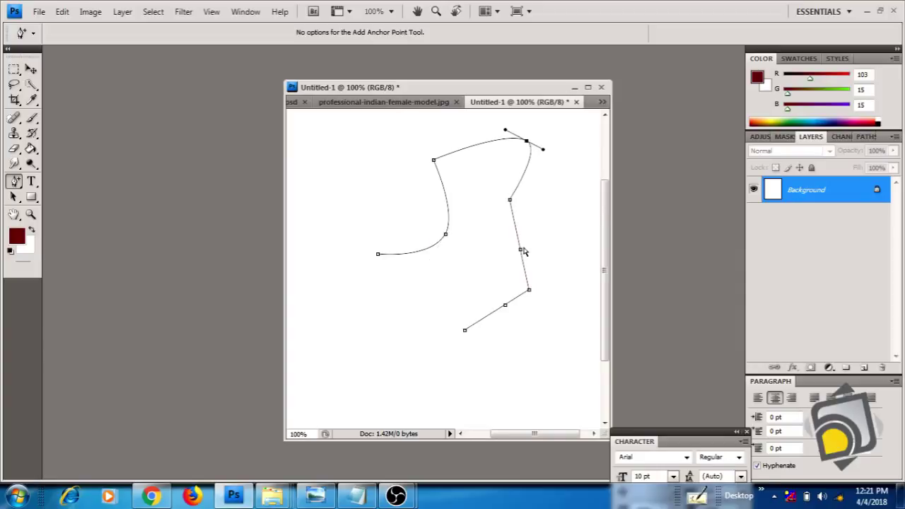
{"action": "left_click_drag", "start_coordinate": [522, 253], "coordinate": [570, 282]}
{"action": "left_click_drag", "start_coordinate": [506, 306], "coordinate": [464, 280]}
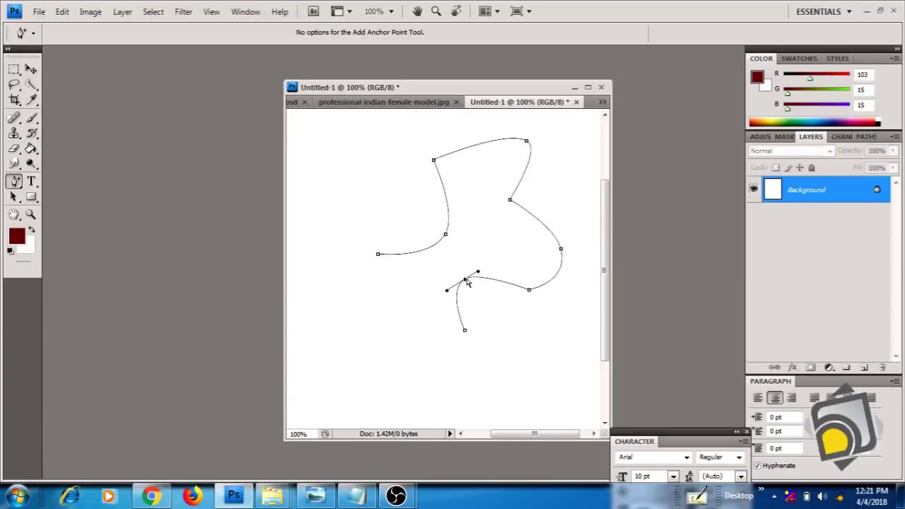
Delete the lower inner anchor, the lower-right corner anchor and the top-right anchor with the Delete Anchor Point tool
{"action": "left_click", "coordinate": [15, 185]}
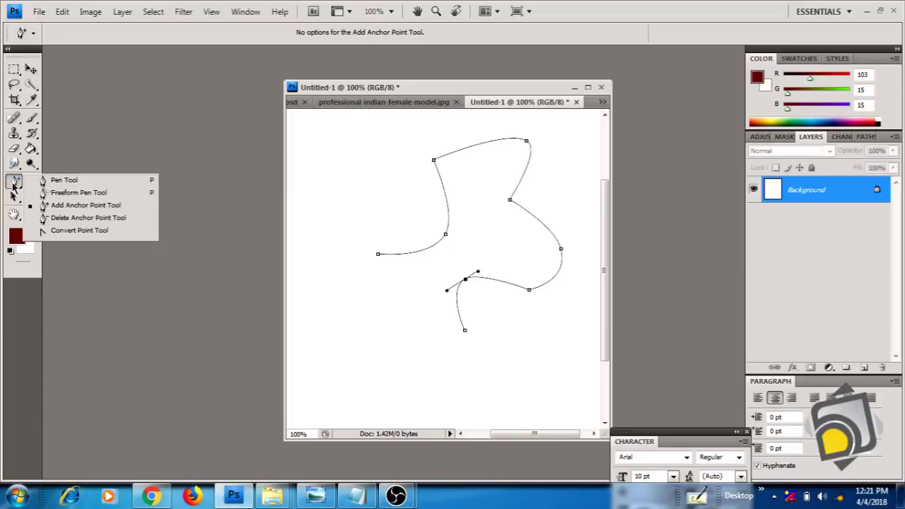
{"action": "left_click", "coordinate": [92, 217]}
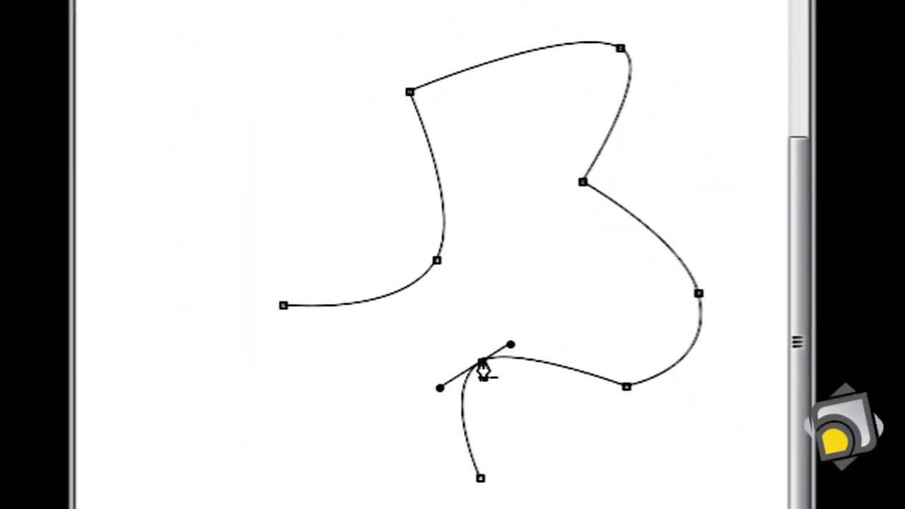
{"action": "left_click", "coordinate": [481, 364]}
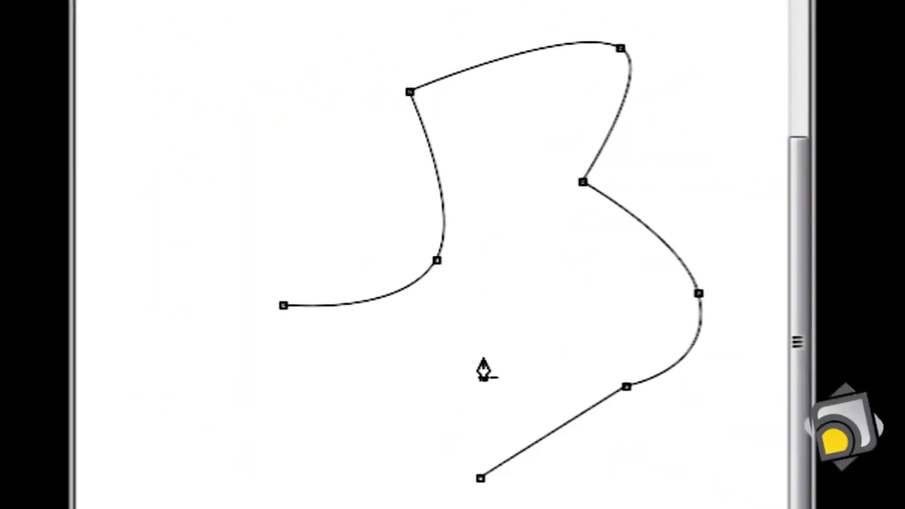
{"action": "left_click", "coordinate": [625, 388]}
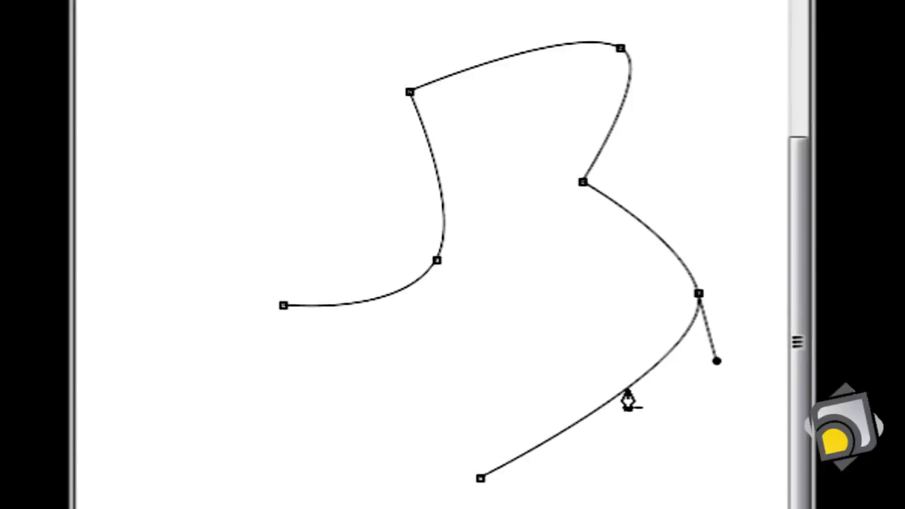
{"action": "left_click", "coordinate": [621, 50]}
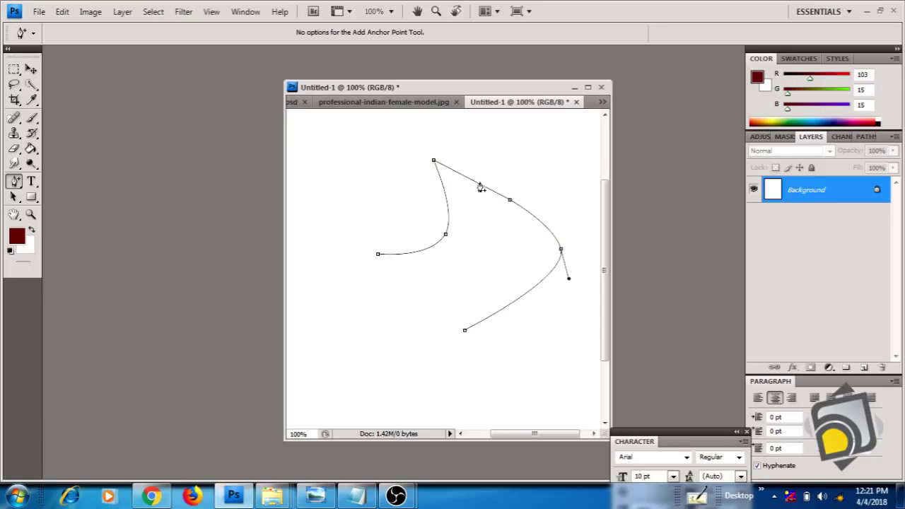
Add anchor points on the upper straight edge, the left inner curve and the upper part of the right curve
{"action": "left_click", "coordinate": [479, 184]}
{"action": "left_click", "coordinate": [447, 203]}
{"action": "left_click", "coordinate": [540, 221]}
Delete the anchors along the upper straight edge and the left inner curve with the Delete Anchor Point tool
{"action": "left_click_drag", "start_coordinate": [15, 181], "coordinate": [60, 220]}
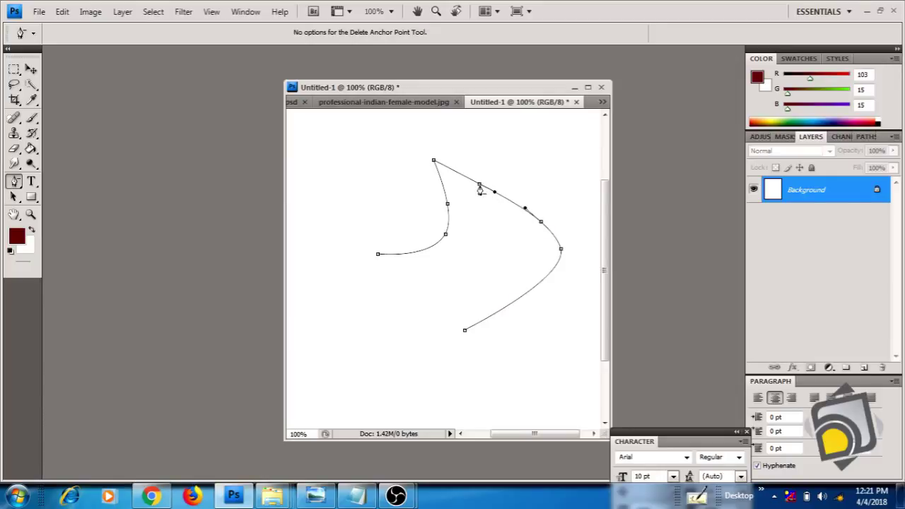
{"action": "left_click", "coordinate": [480, 185]}
{"action": "left_click", "coordinate": [448, 205]}
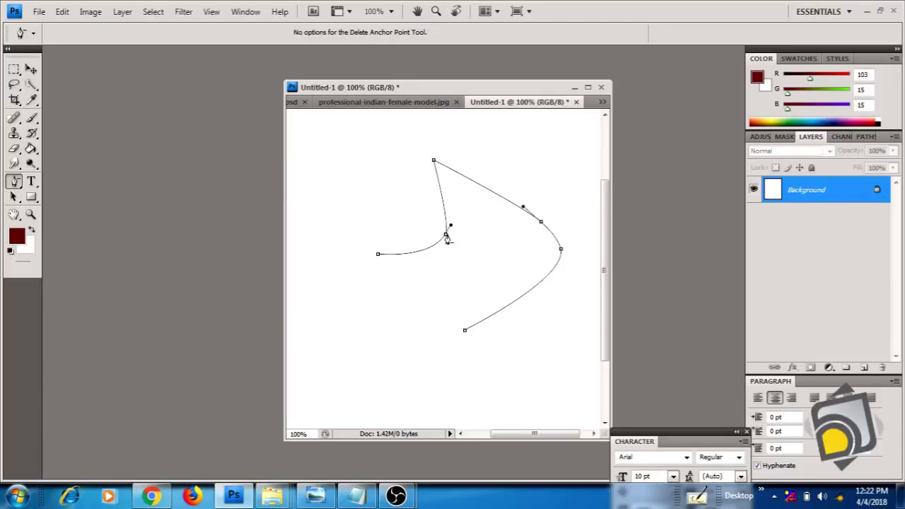
{"action": "left_click", "coordinate": [446, 234]}
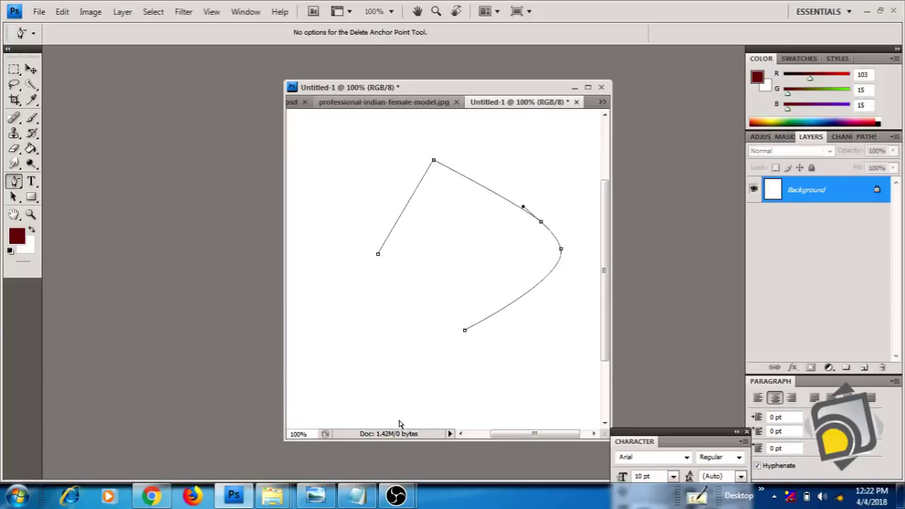
Move the path's left straight segment up and to the left with the Convert Point tool
{"action": "left_click", "coordinate": [16, 184]}
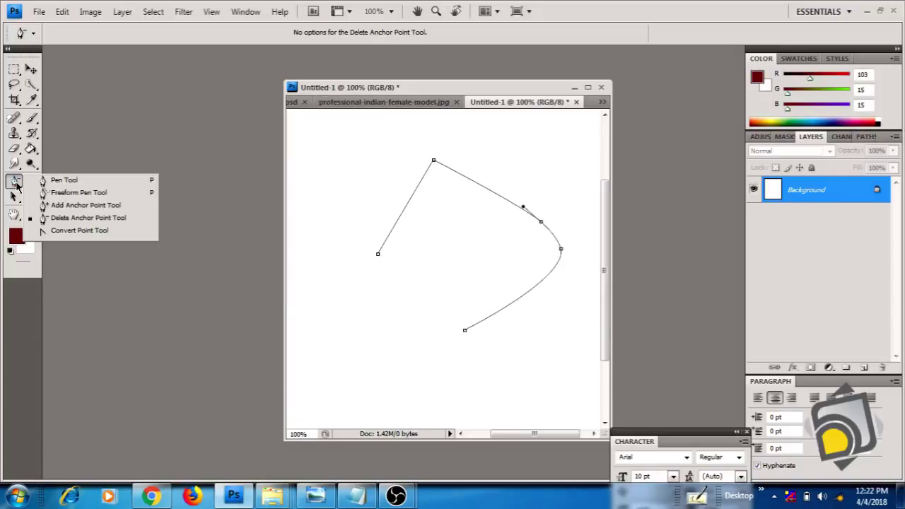
{"action": "left_click", "coordinate": [73, 232]}
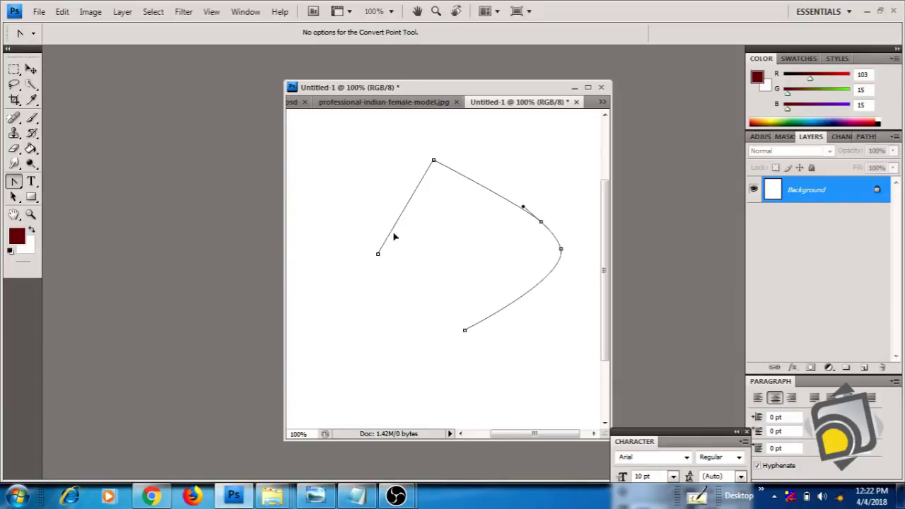
{"action": "left_click_drag", "start_coordinate": [394, 237], "coordinate": [328, 210]}
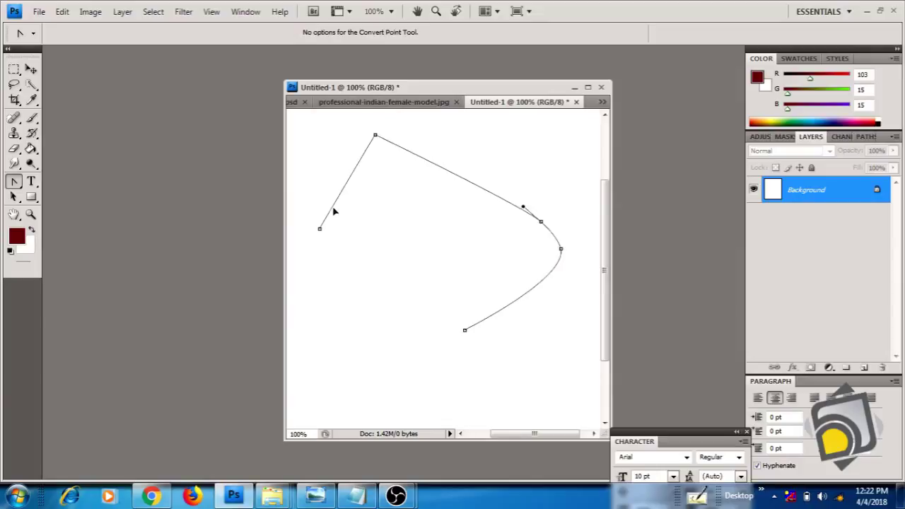
Pull direction handles from the peak anchor and both end anchors, bending the adjoining segments into smooth curves
{"action": "left_click_drag", "start_coordinate": [376, 140], "coordinate": [458, 145]}
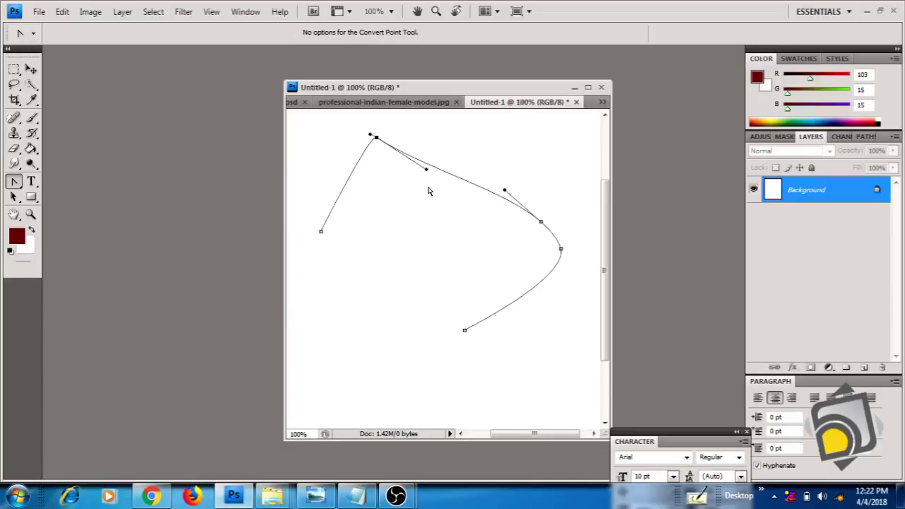
{"action": "left_click_drag", "start_coordinate": [432, 176], "coordinate": [408, 206]}
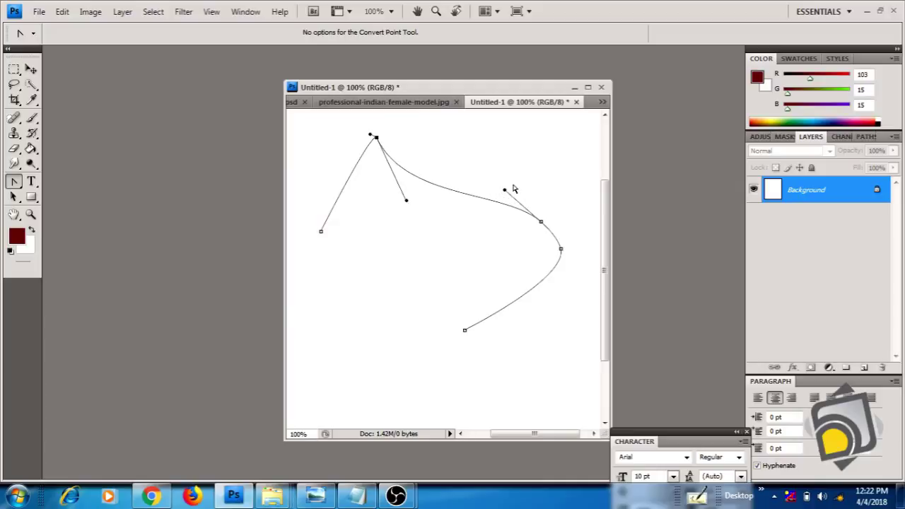
{"action": "mouse_move", "coordinate": [481, 205]}
{"action": "left_mouse_down"}
{"action": "mouse_move", "coordinate": [469, 224]}
{"action": "mouse_move", "coordinate": [483, 214]}
{"action": "left_mouse_up"}
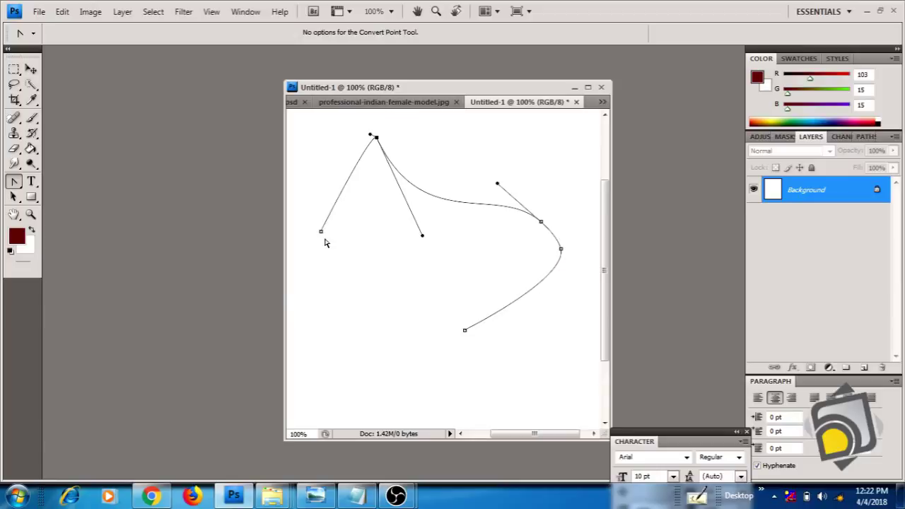
{"action": "left_click_drag", "start_coordinate": [321, 232], "coordinate": [331, 271]}
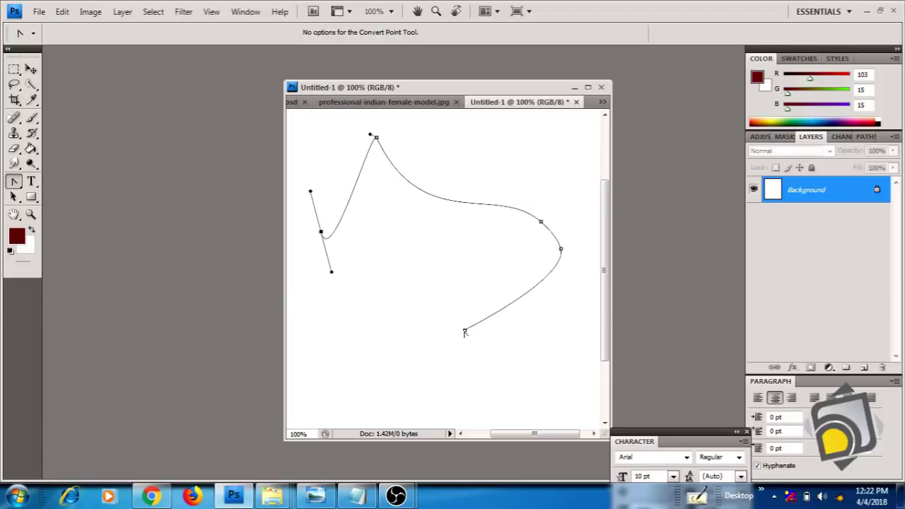
{"action": "left_click_drag", "start_coordinate": [465, 329], "coordinate": [457, 364]}
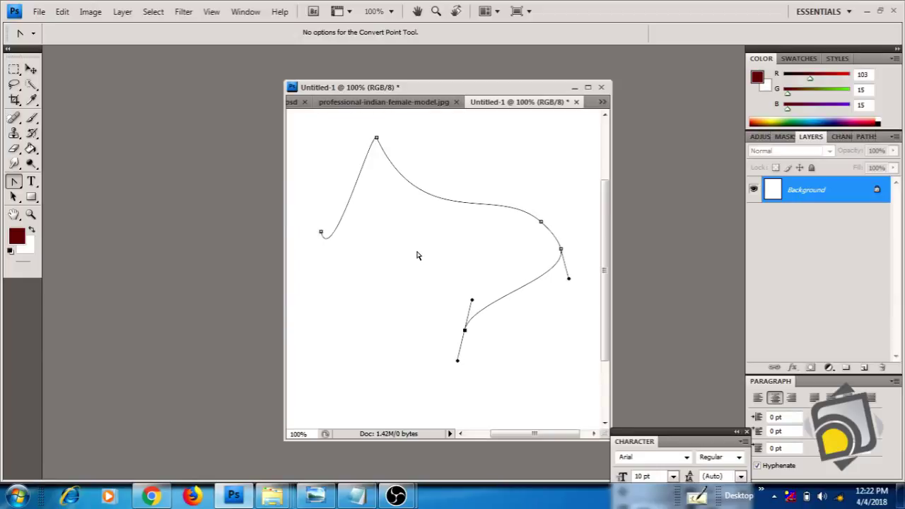
Convert the curved path to a selection and fill it with the dark red foreground color using the Paint Bucket
{"action": "key", "text": "ctrl+Return"}
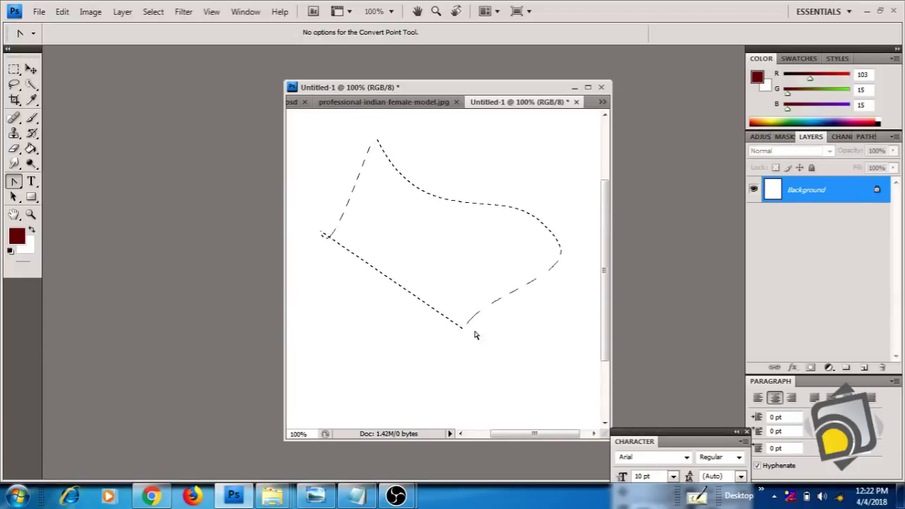
{"action": "left_click", "coordinate": [31, 149]}
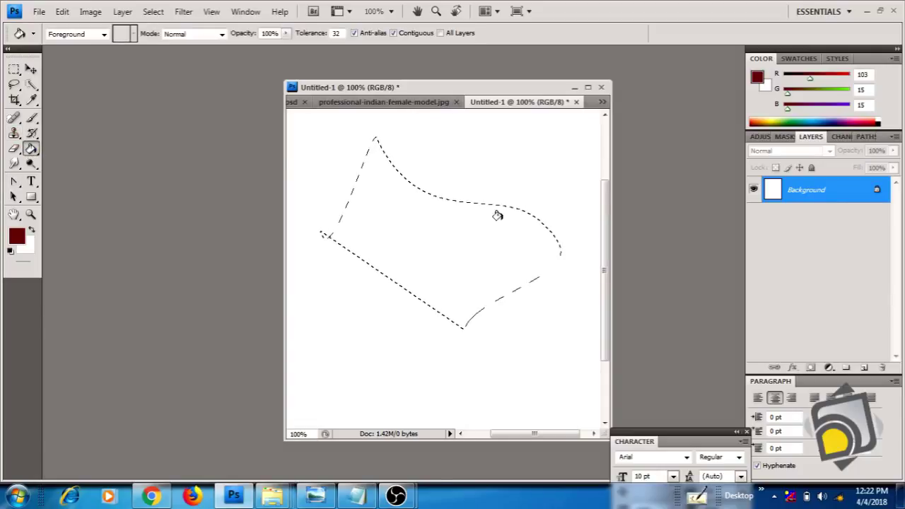
{"action": "left_click", "coordinate": [486, 232]}
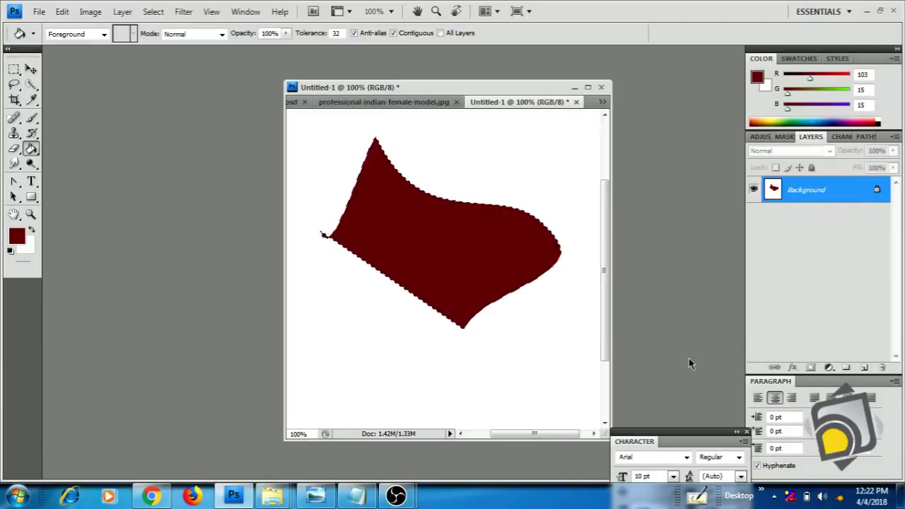
Undo the dark red fill and deselect the shape
{"action": "key", "text": "ctrl+z"}
{"action": "key", "text": "ctrl+d"}
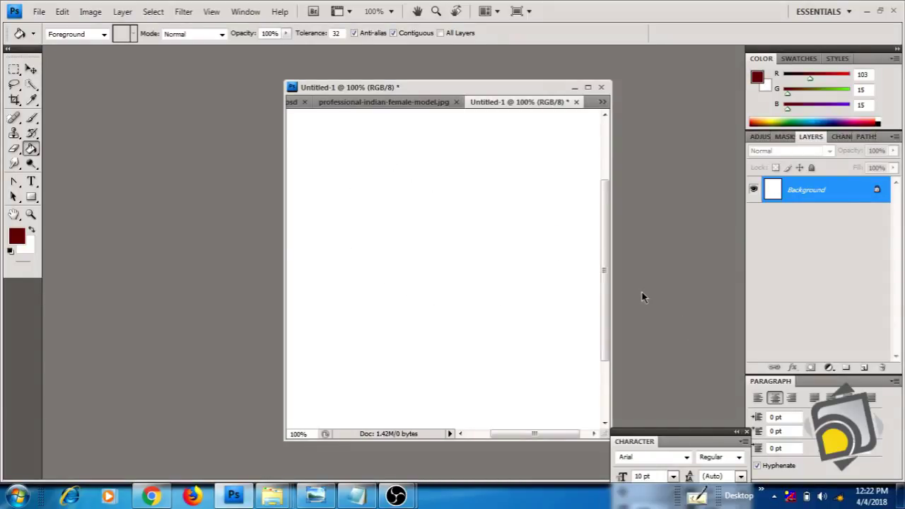
Activate the Pen tool and turn on its Rubber Band option
{"action": "left_click", "coordinate": [14, 183]}
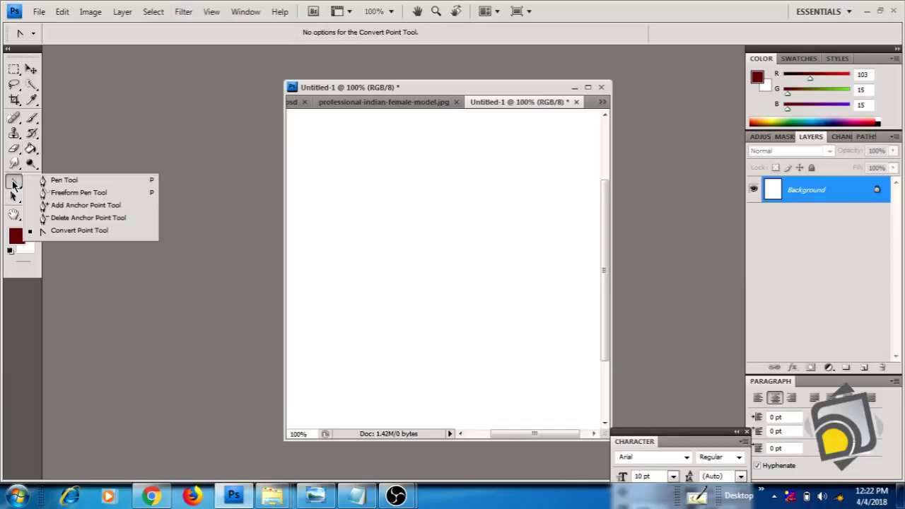
{"action": "left_click", "coordinate": [62, 180]}
{"action": "left_click", "coordinate": [225, 33]}
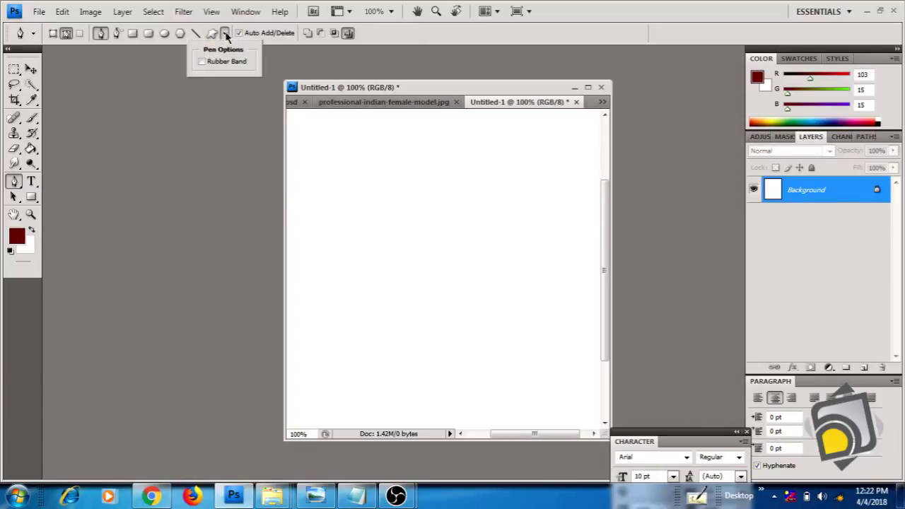
{"action": "left_click", "coordinate": [201, 62]}
{"action": "left_click", "coordinate": [209, 279]}
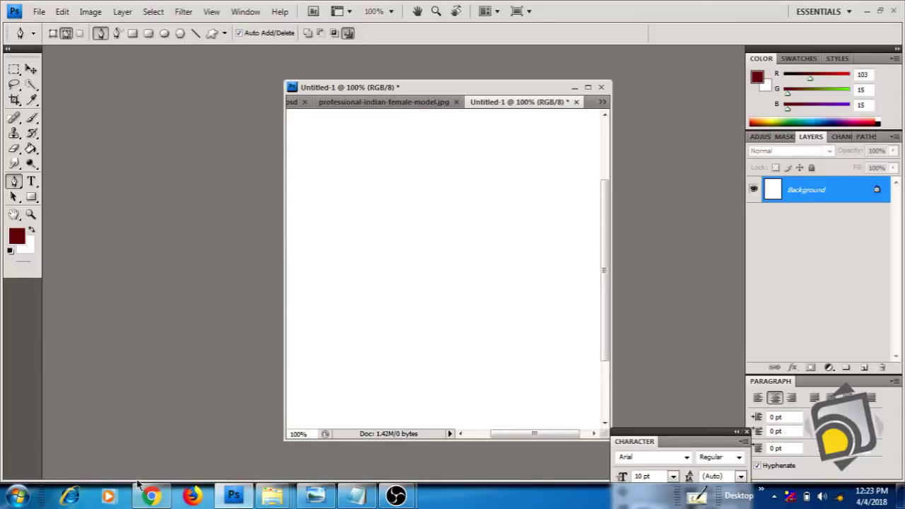